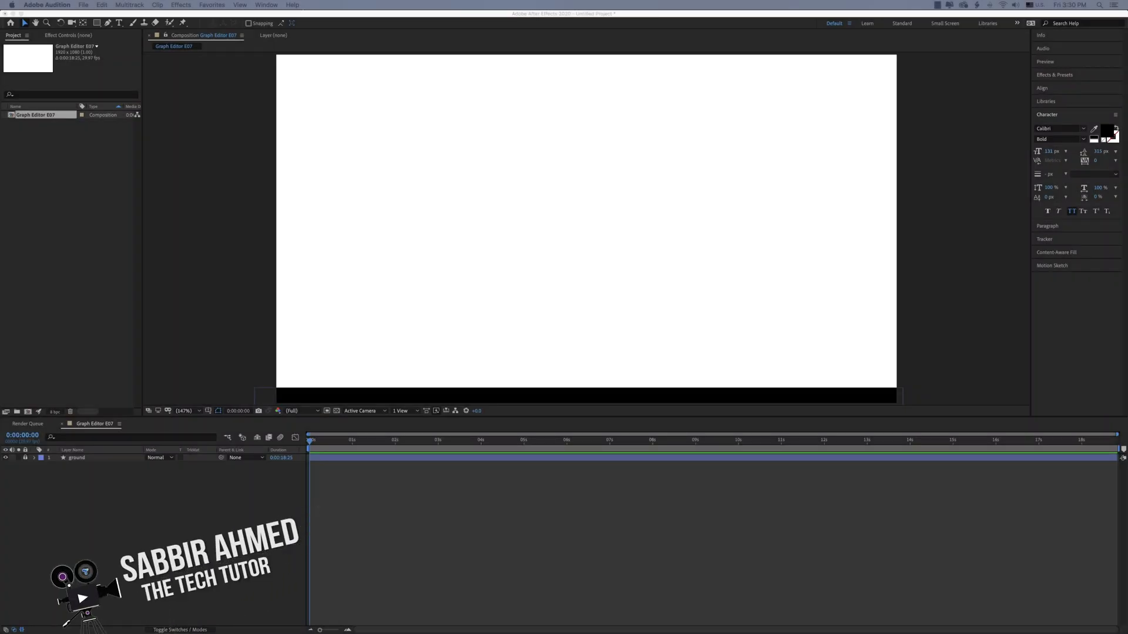
- Draw a small orange square in the upper middle of the composition with the Rectangle tool
{"action": "left_click", "coordinate": [685, 508]}
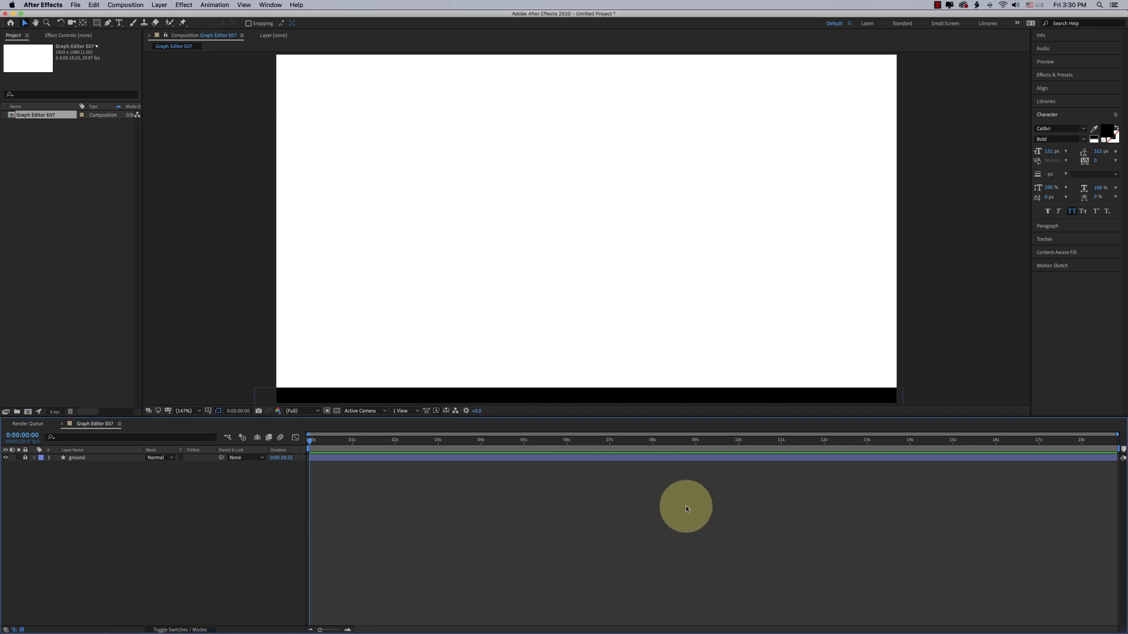
{"action": "left_click", "coordinate": [96, 23]}
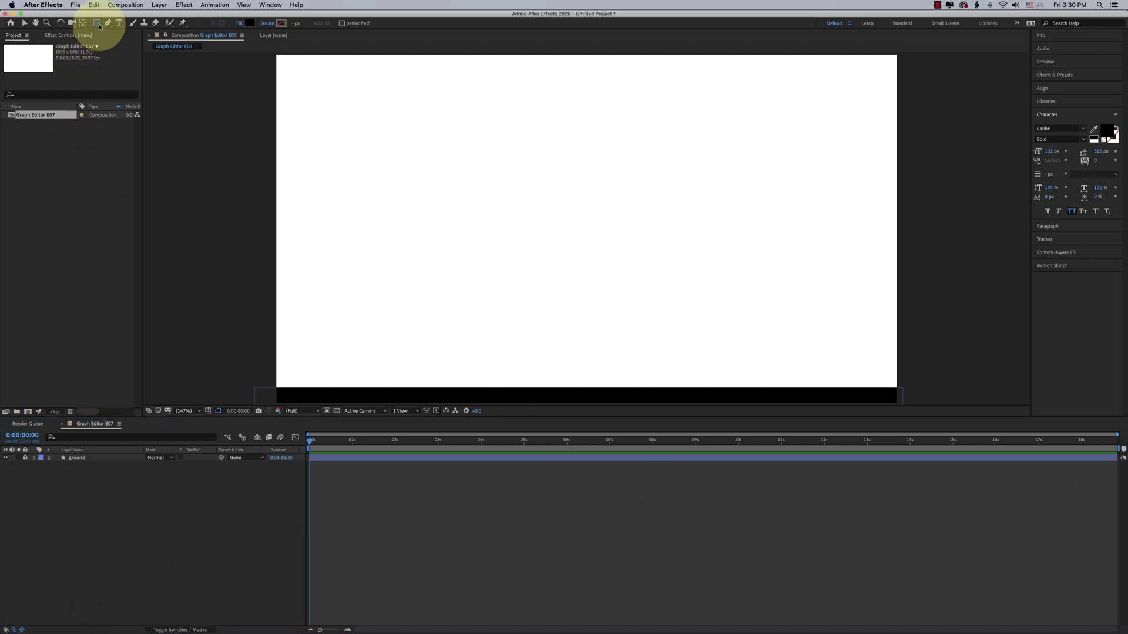
{"action": "left_click_drag", "start_coordinate": [516, 134], "coordinate": [535, 151]}
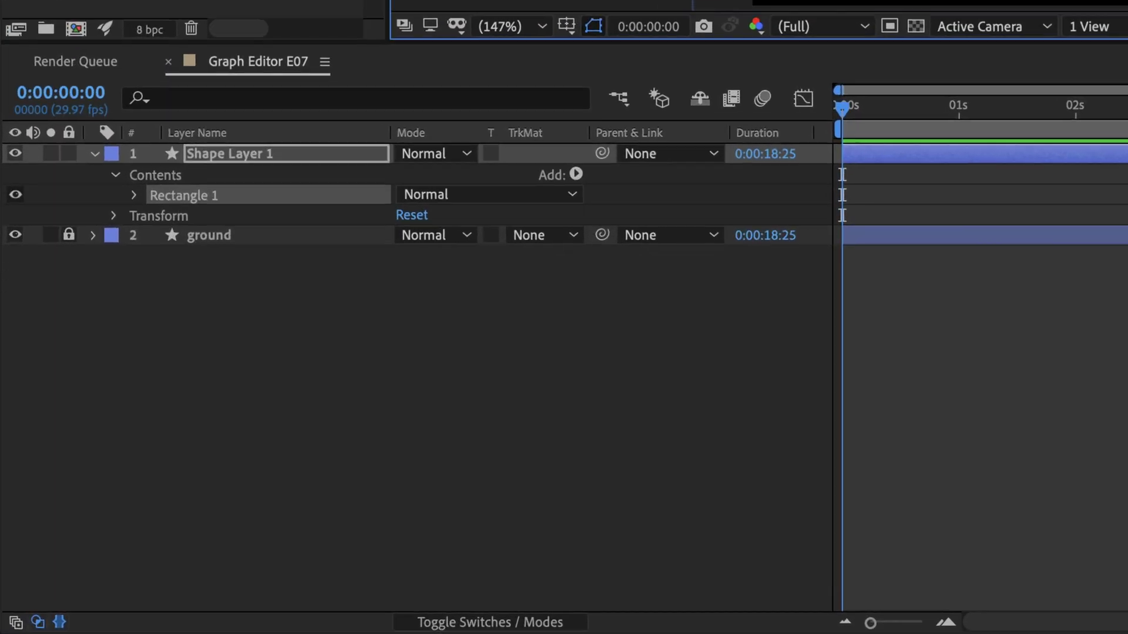
- Reveal the transform properties of Rectangle 1 and move its anchor point to the square's bottom edge, at 0.0, 50.8
{"action": "left_click", "coordinate": [136, 190]}
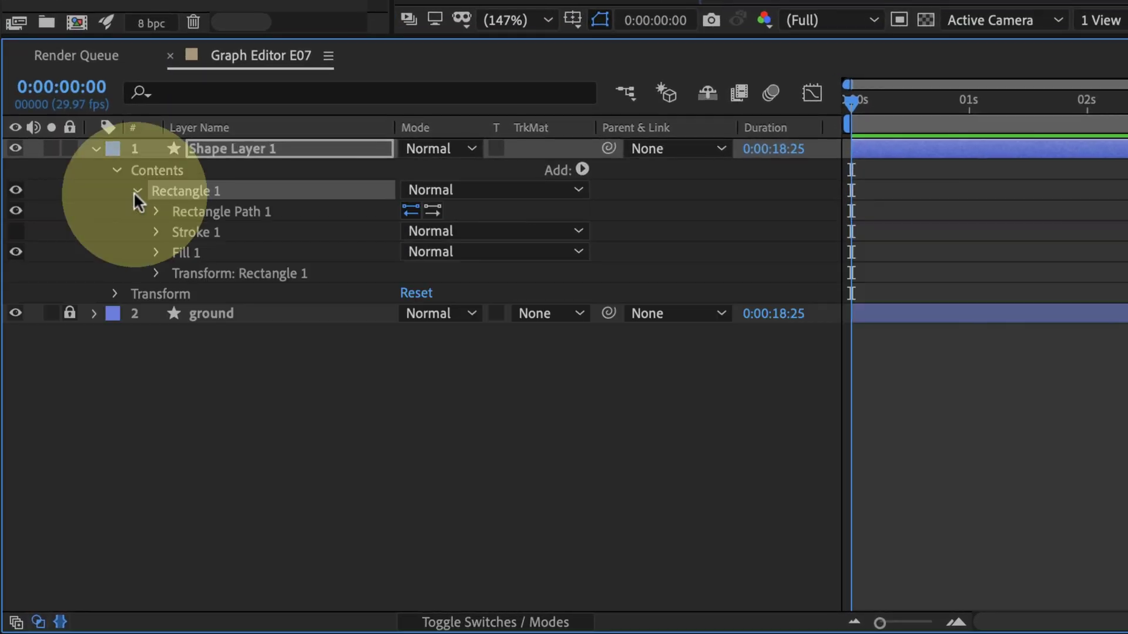
{"action": "left_click", "coordinate": [156, 273]}
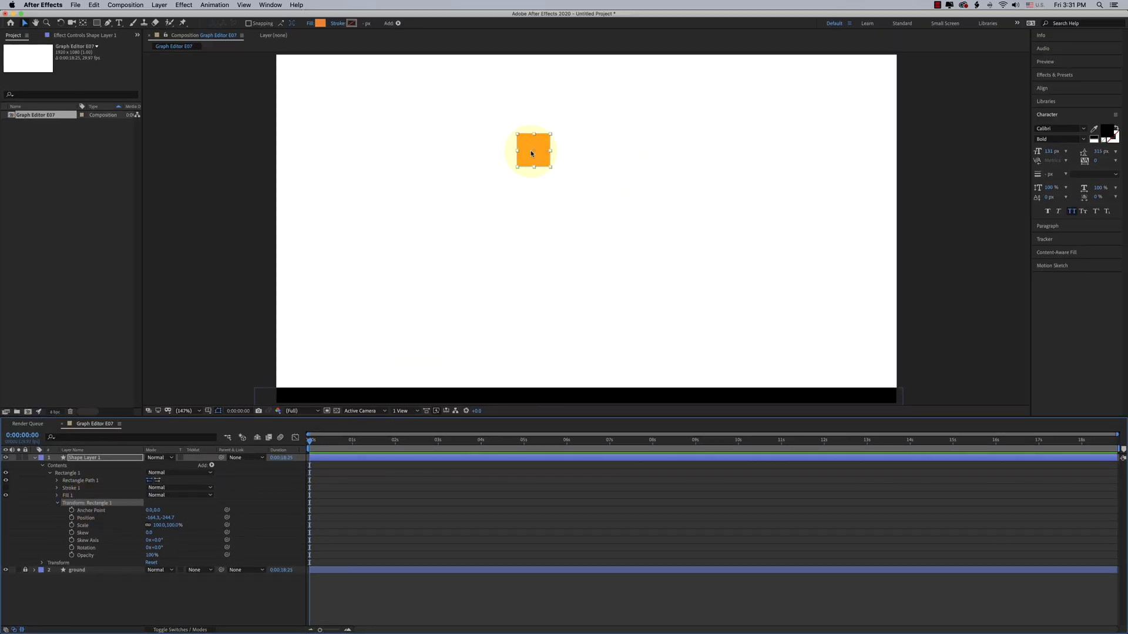
{"action": "left_click_drag", "start_coordinate": [534, 151], "coordinate": [535, 168]}
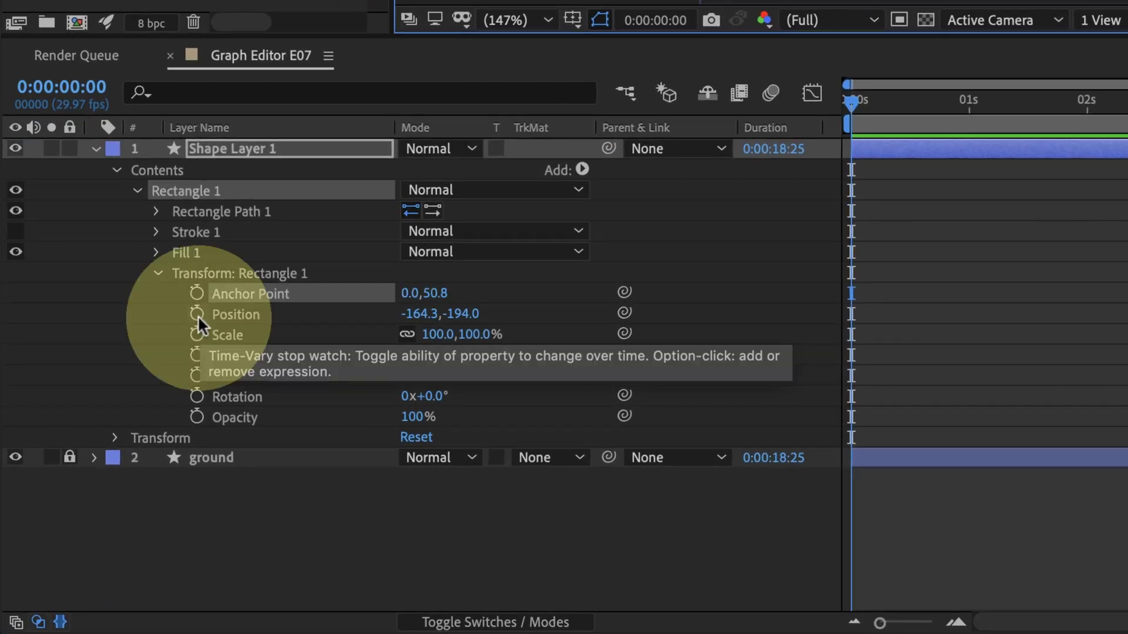
- Keyframe Rectangle 1's Position at 0:00:00:00, and drop the square onto the ground at Y 489 at 0:00:00:16
{"action": "left_click", "coordinate": [71, 518]}
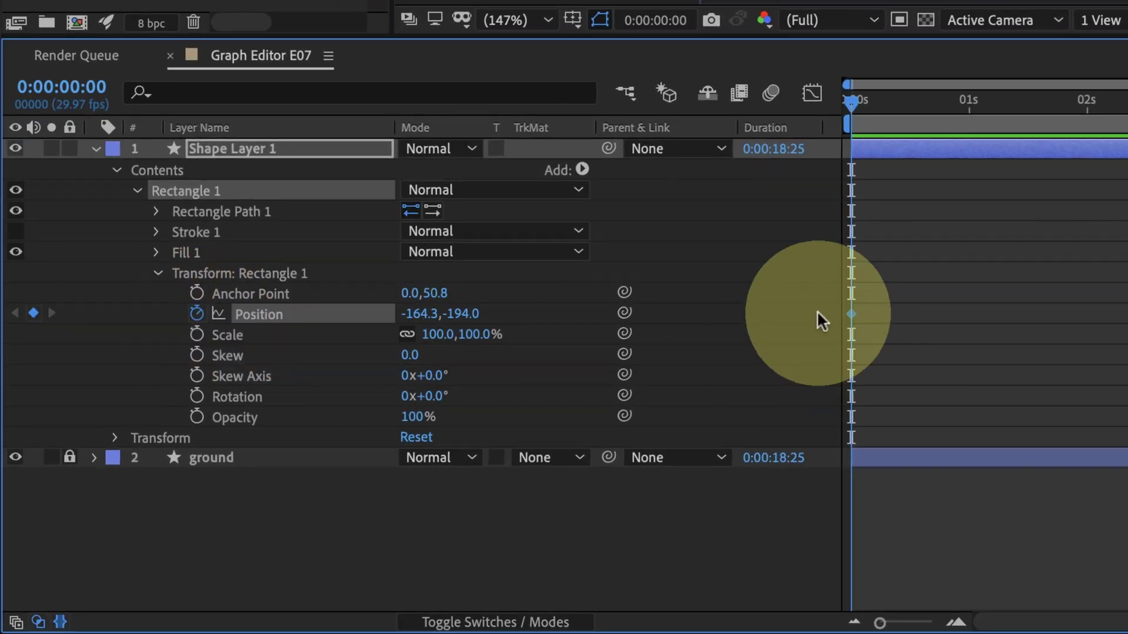
{"action": "left_click_drag", "start_coordinate": [862, 107], "coordinate": [914, 108]}
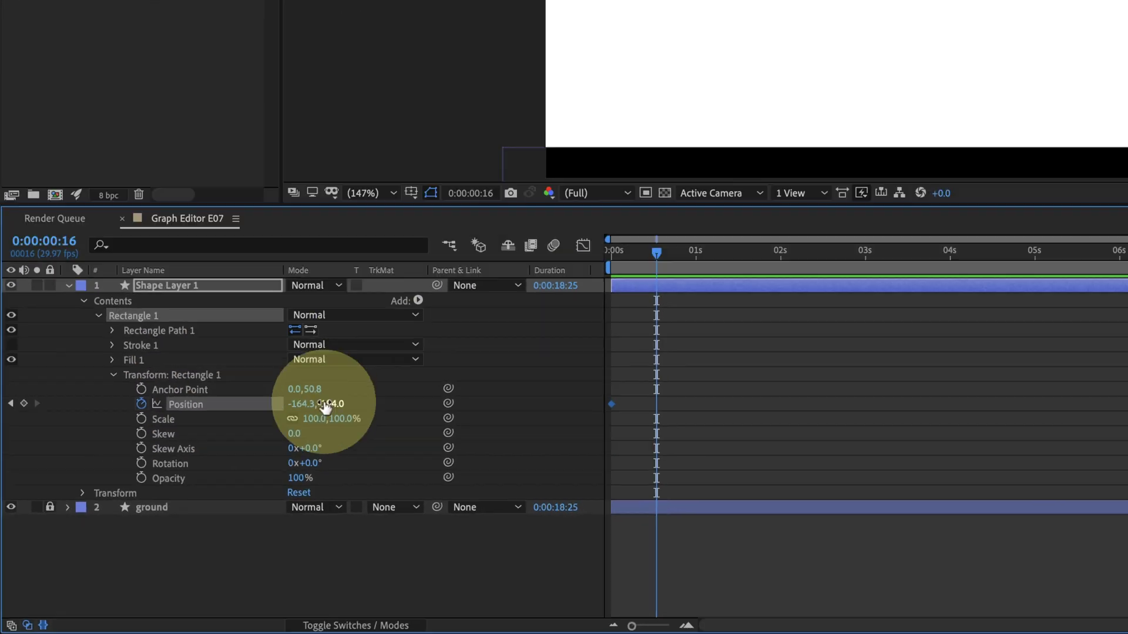
{"action": "left_click_drag", "start_coordinate": [326, 406], "coordinate": [878, 444]}
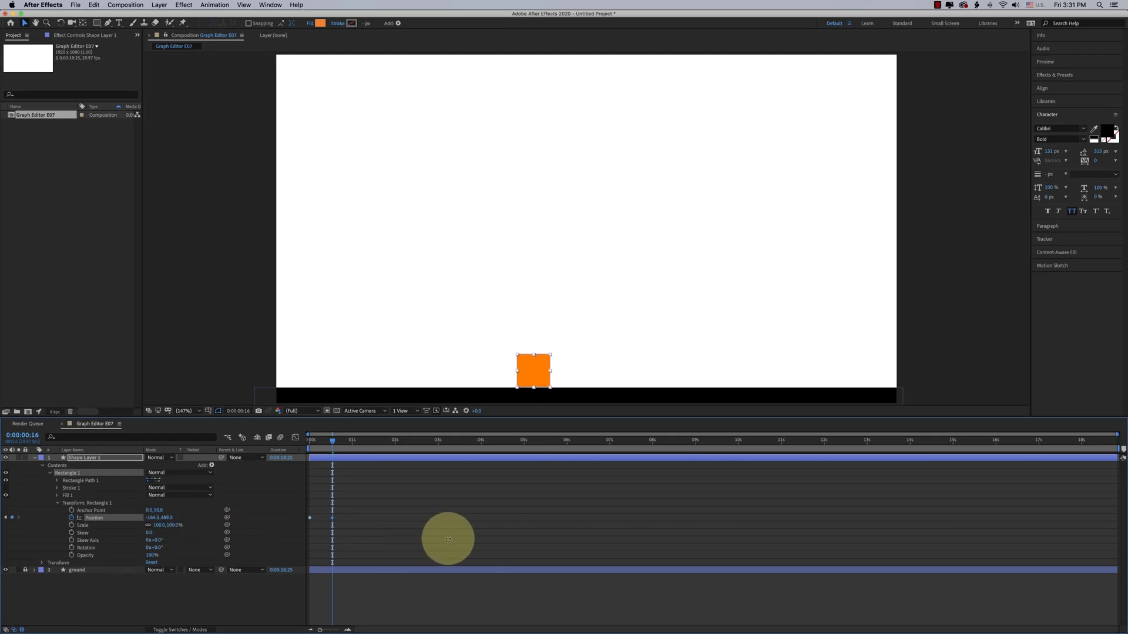
- Preview the square's fall from the start of the composition, with the timeline scaled to show individual frames
{"action": "left_click_drag", "start_coordinate": [333, 440], "coordinate": [239, 440]}
{"action": "key", "text": "equal"}
{"action": "key", "text": "equal"}
{"action": "key", "text": "equal"}
{"action": "key", "text": "space"}
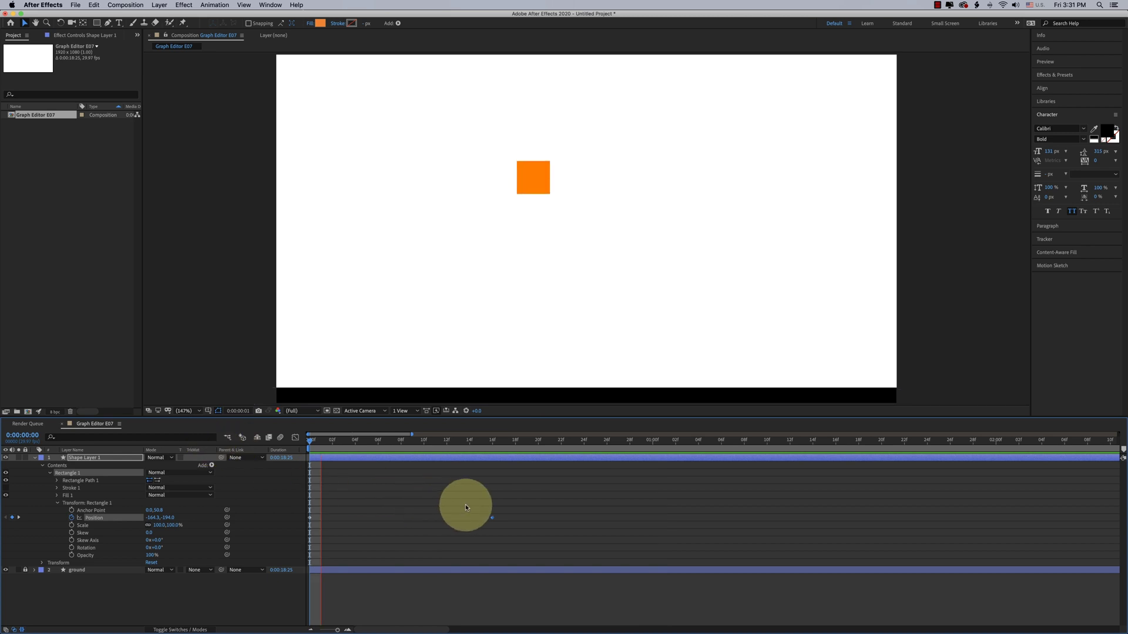
{"action": "key", "text": "space"}
{"action": "scroll", "coordinate": [466, 506], "scroll_direction": "down", "scroll_amount": 3}
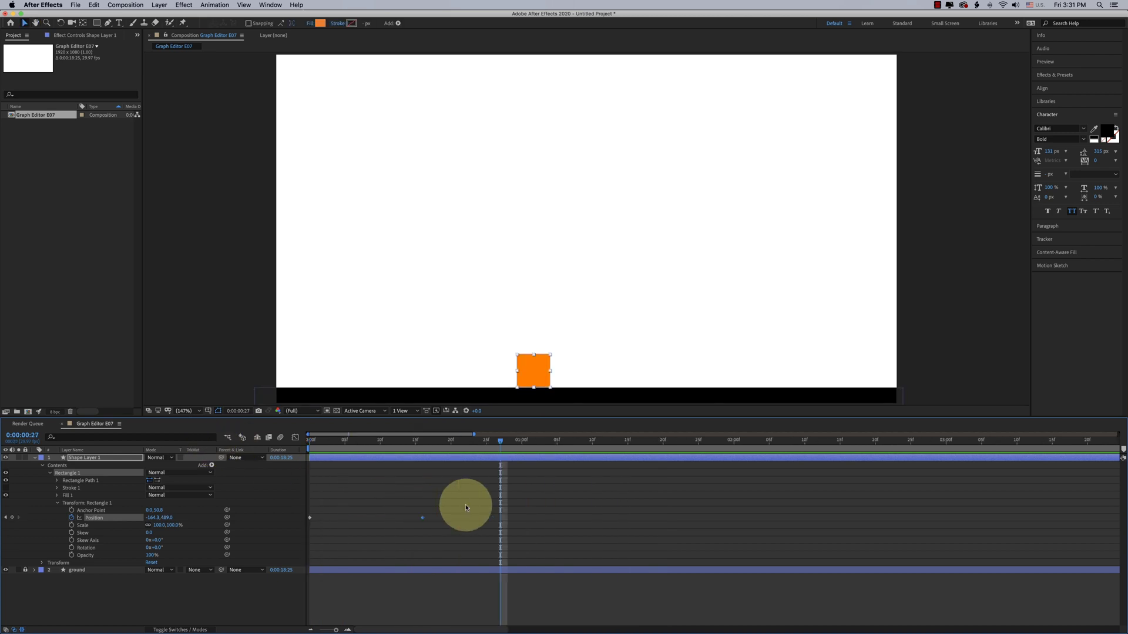
- Apply Easy Ease to both Position keyframes of the square
{"action": "left_click_drag", "start_coordinate": [458, 509], "coordinate": [308, 523]}
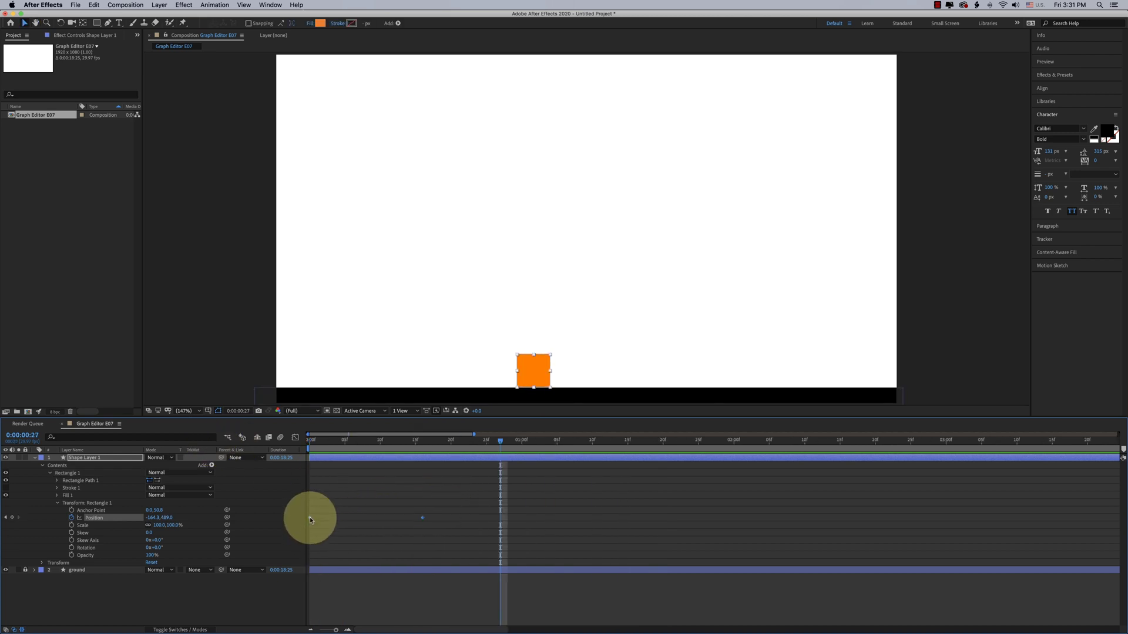
{"action": "right_click", "coordinate": [310, 520]}
{"action": "mouse_move", "coordinate": [376, 621]}
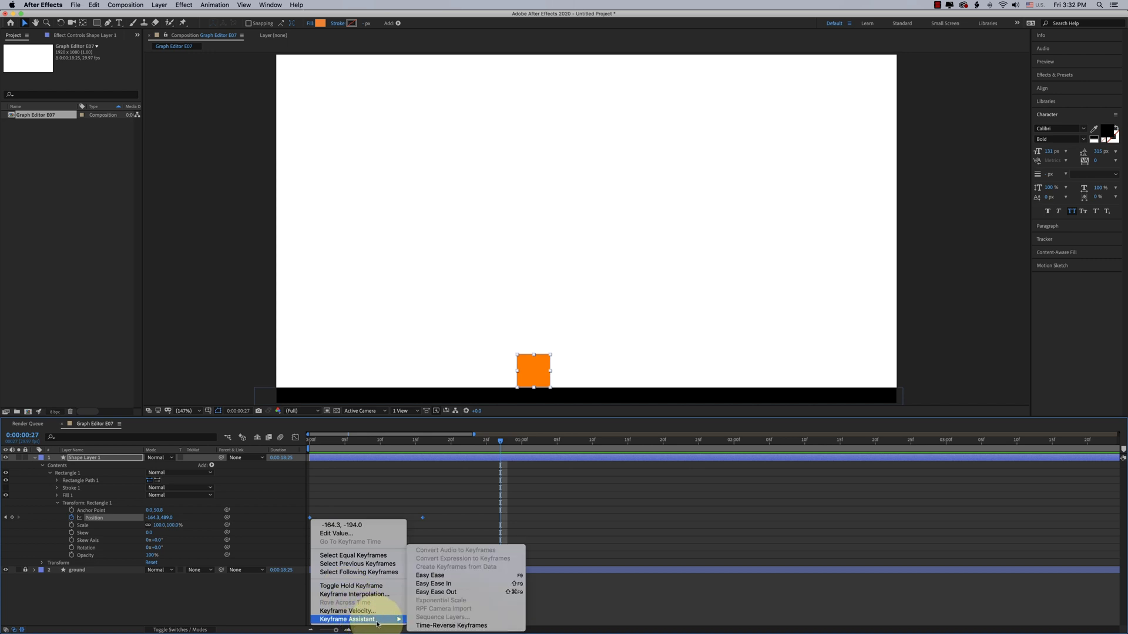
{"action": "left_click", "coordinate": [464, 576]}
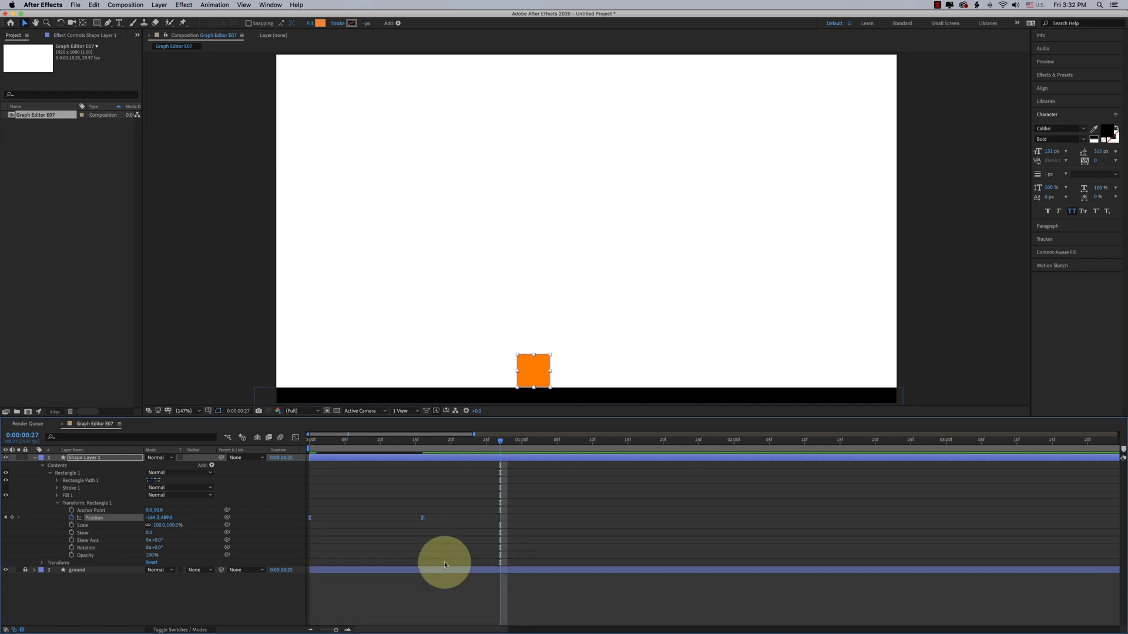
- Show the Position animation in the Graph Editor as a speed graph
{"action": "left_click", "coordinate": [295, 438]}
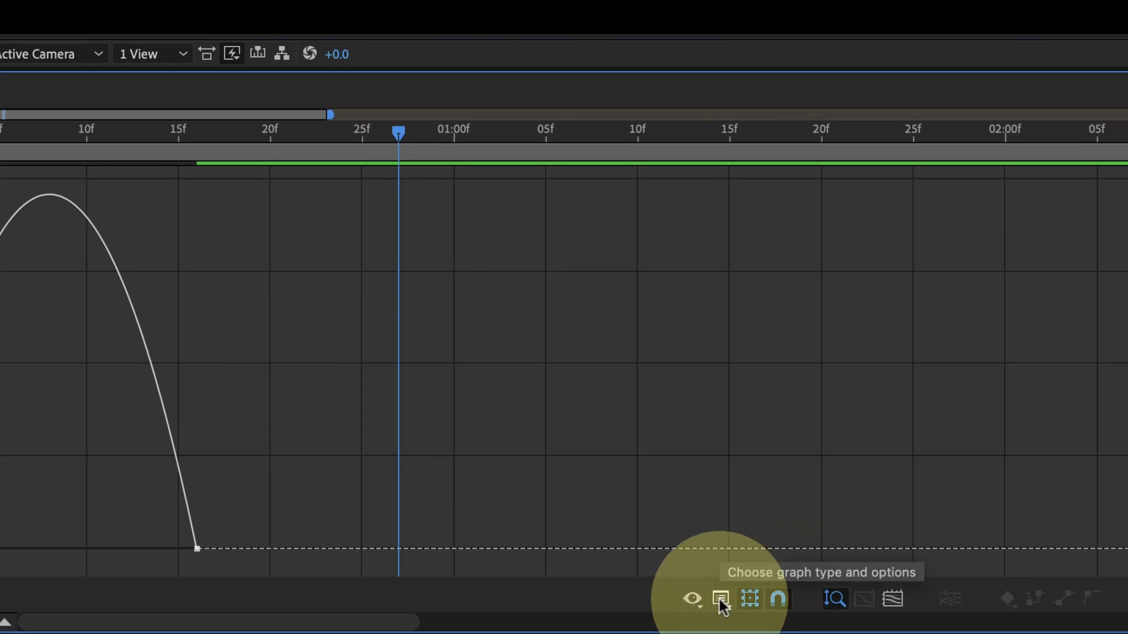
{"action": "left_click", "coordinate": [720, 599]}
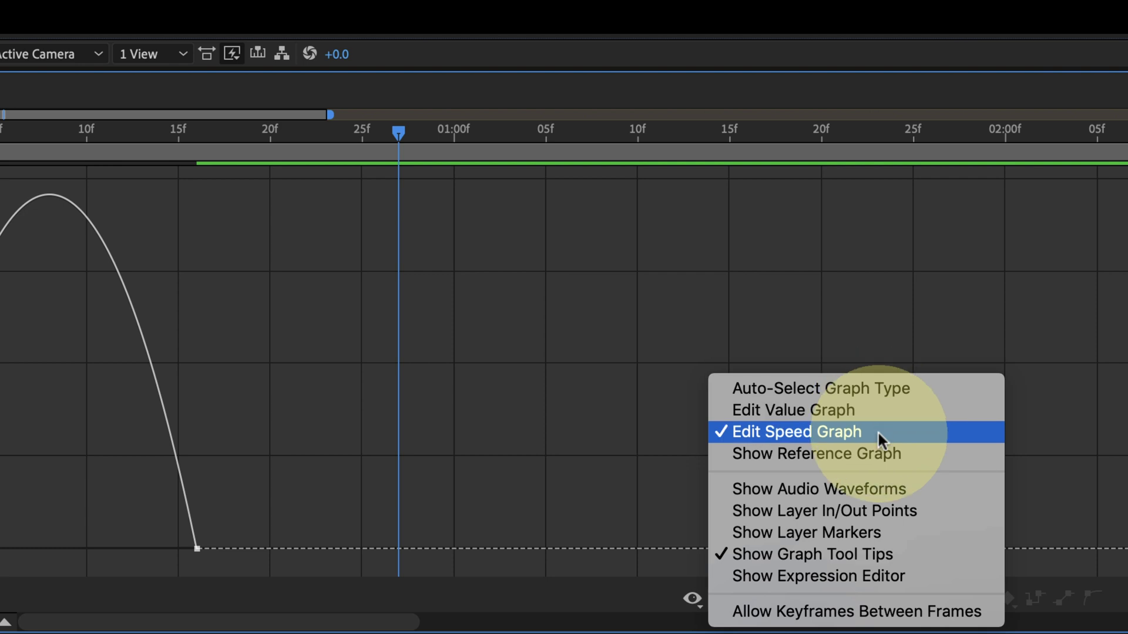
{"action": "left_click", "coordinate": [842, 439]}
- Lengthen the first keyframe's outgoing speed handle to about frame 8 so the fall starts slowly and accelerates
{"action": "left_click_drag", "start_coordinate": [552, 453], "coordinate": [353, 577]}
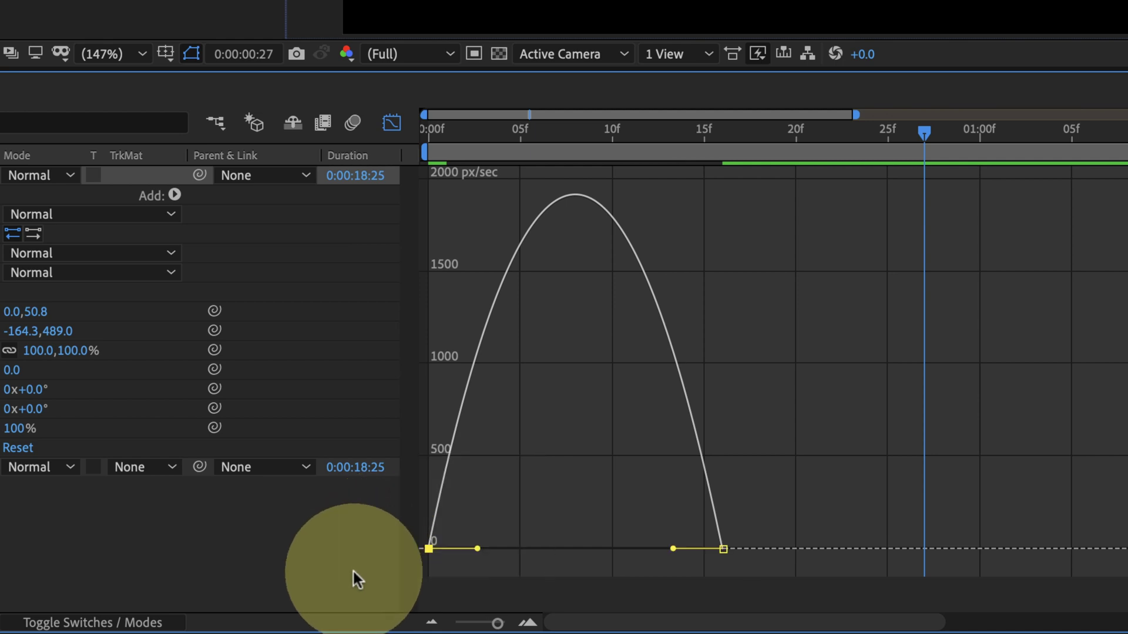
{"action": "mouse_move", "coordinate": [427, 551]}
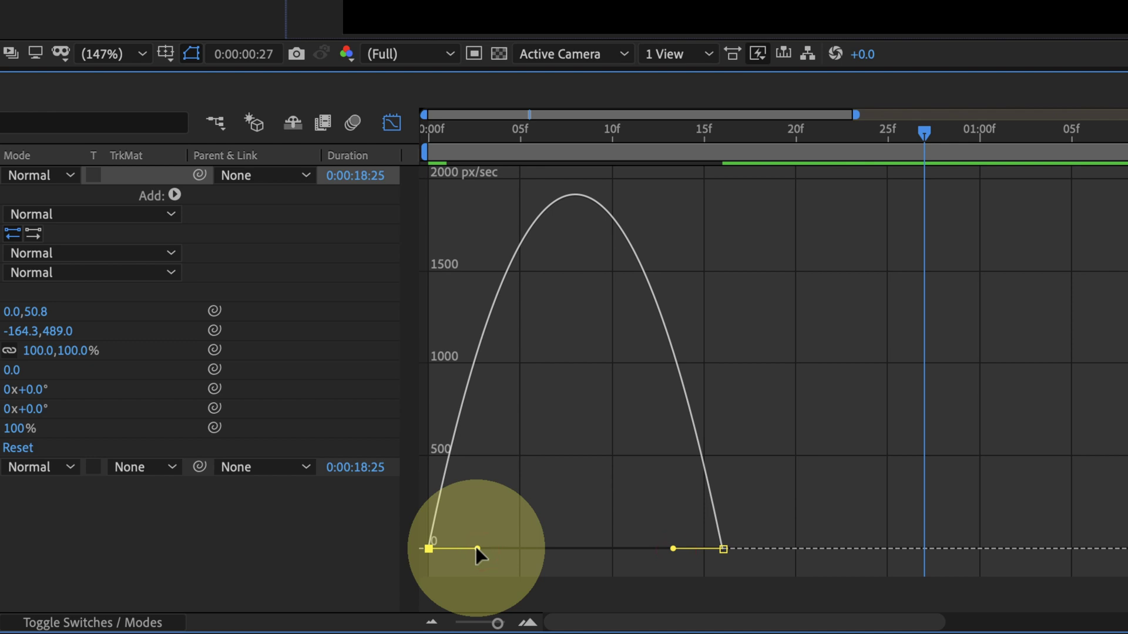
{"action": "left_click_drag", "start_coordinate": [478, 551], "coordinate": [575, 555]}
{"action": "mouse_move", "coordinate": [430, 550]}
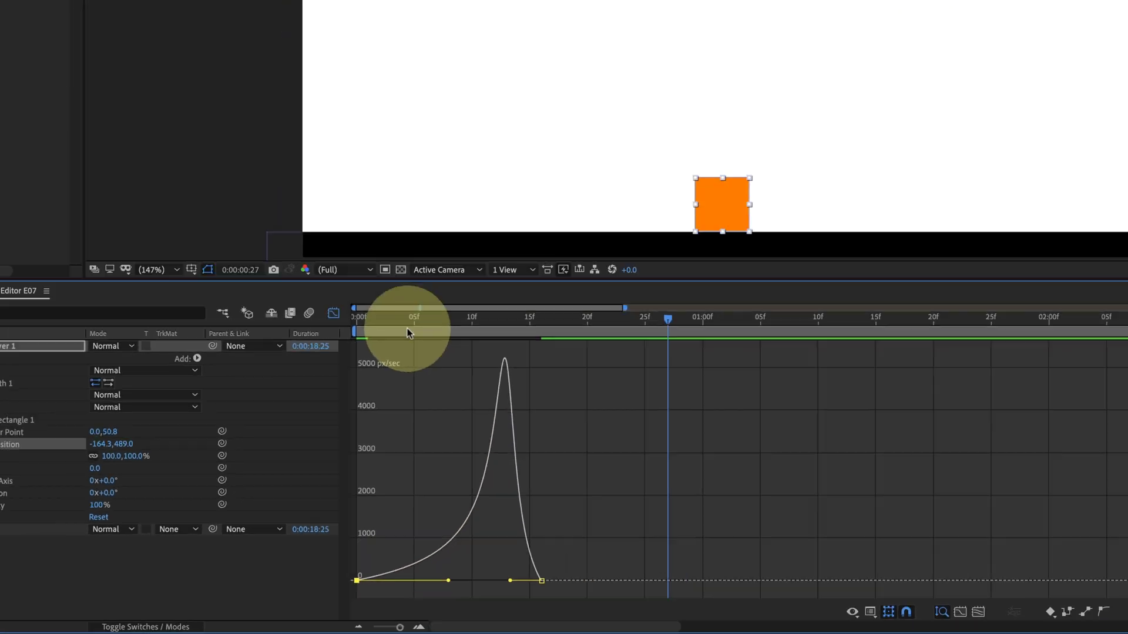
- Preview the square's eased fall from the first frame
{"action": "left_click_drag", "start_coordinate": [510, 139], "coordinate": [369, 146]}
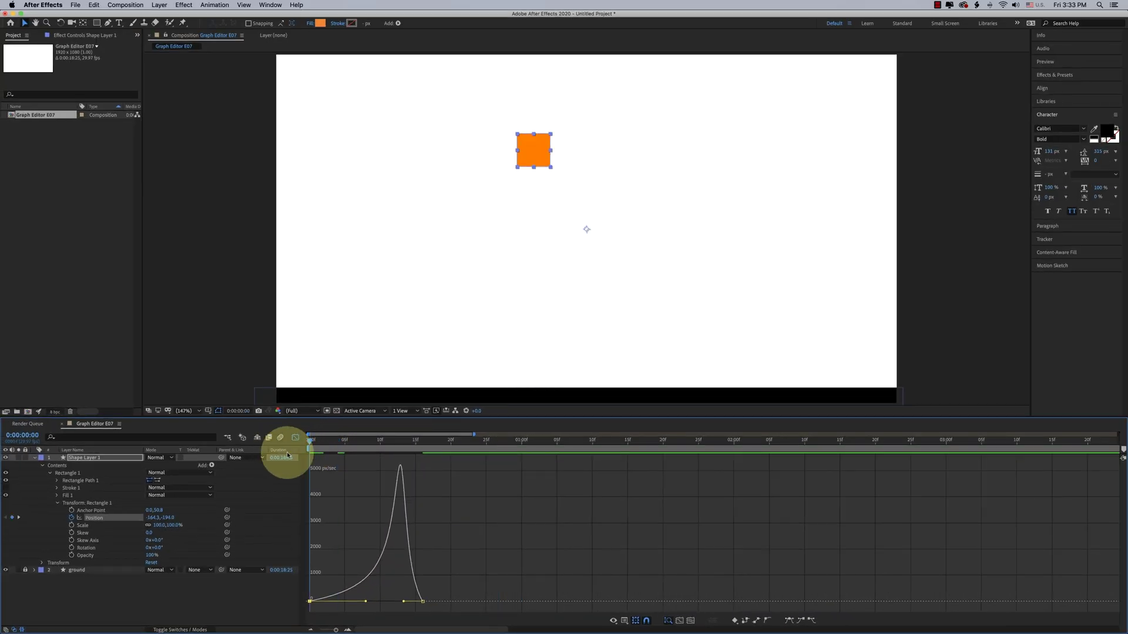
{"action": "key", "text": "space"}
{"action": "key", "text": "space"}
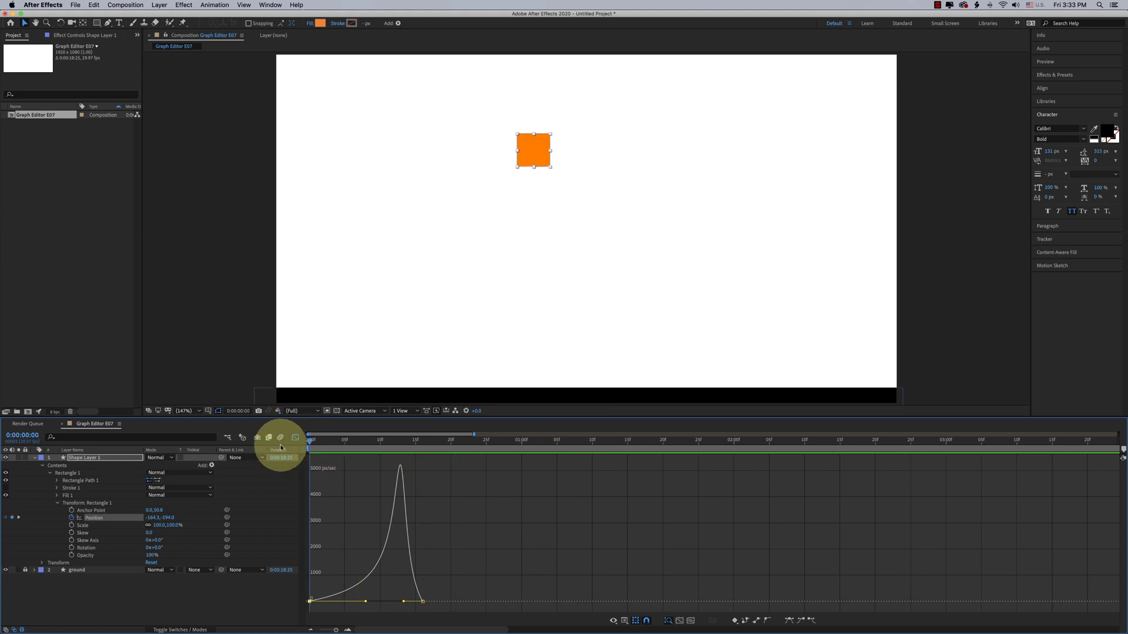
{"action": "key", "text": "space"}
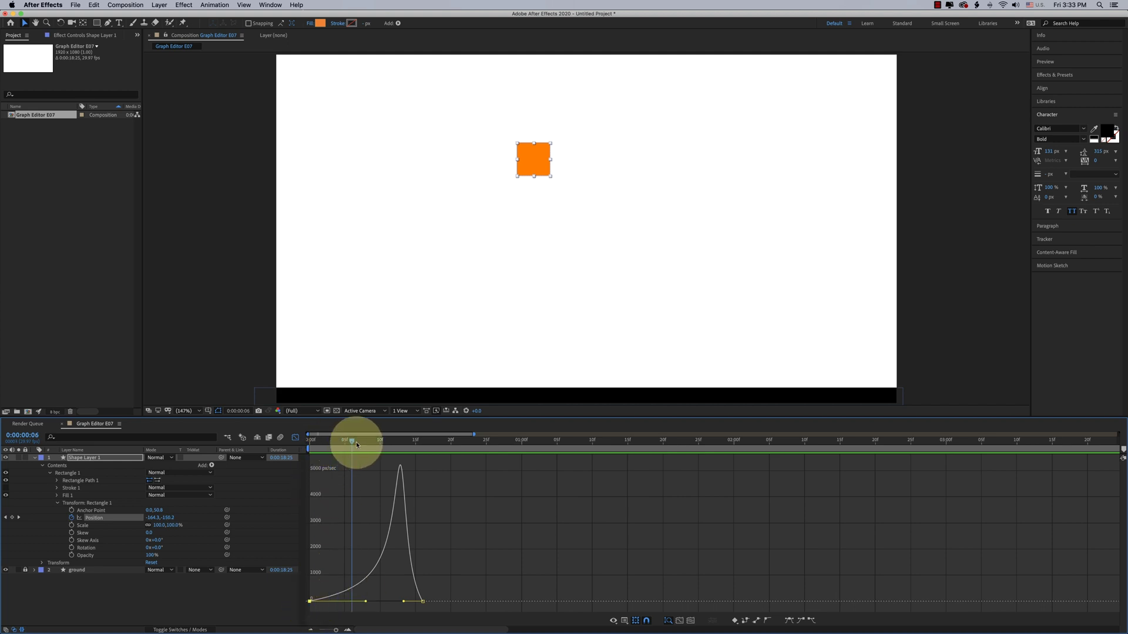
{"action": "key", "text": "space"}
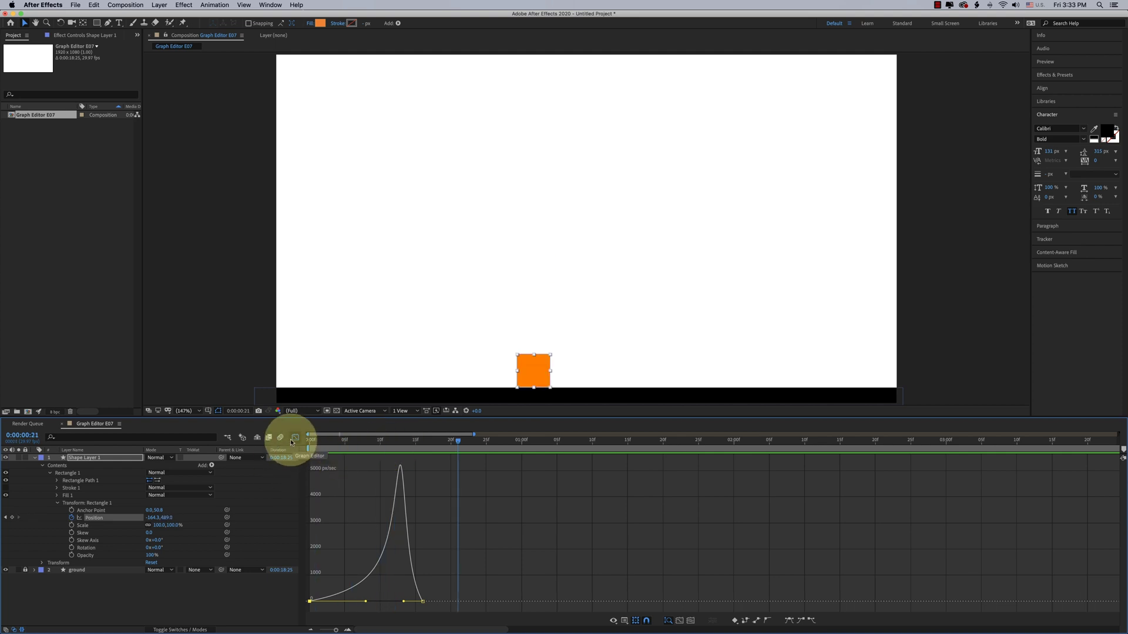
- Return to the keyframe view and add a Position keyframe at 0:00:00:27 that raises the square to Y 325
{"action": "left_click", "coordinate": [295, 441]}
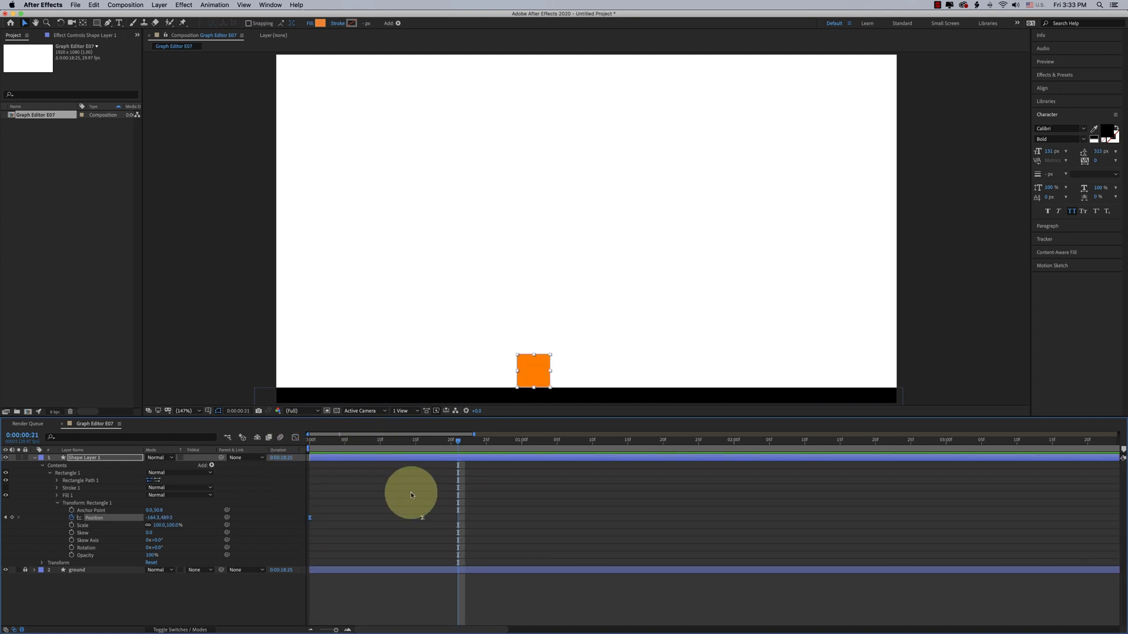
{"action": "left_click", "coordinate": [497, 450]}
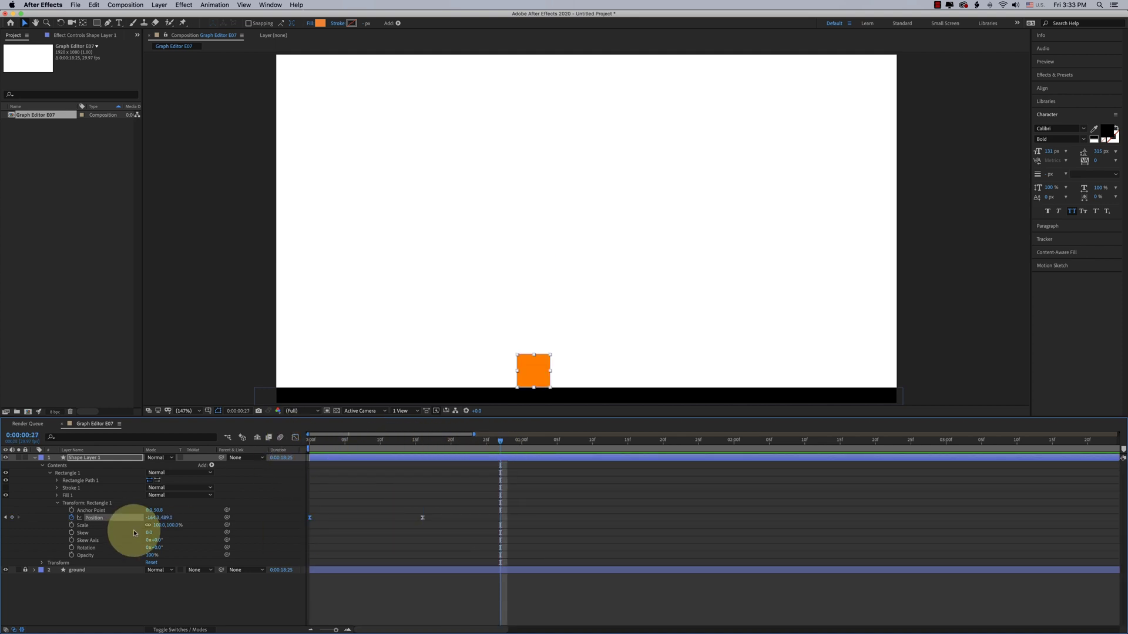
{"action": "left_click_drag", "start_coordinate": [164, 517], "coordinate": [85, 527]}
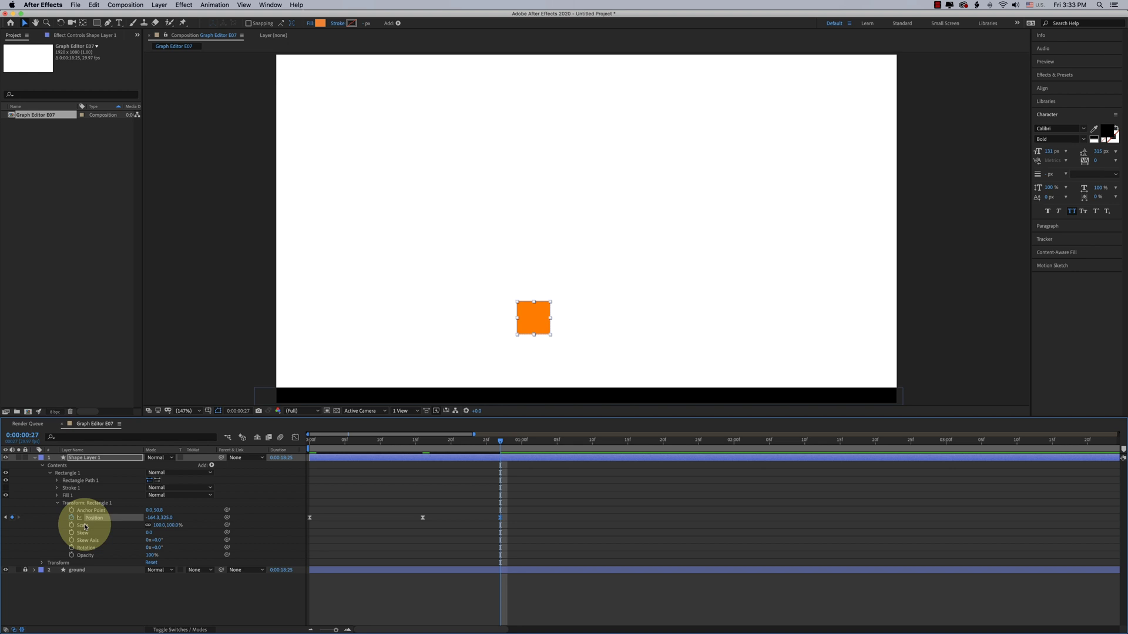
- Lengthen the incoming speed handle of the 0:00:00:27 keyframe back to about frame 22 in the speed graph
{"action": "left_click_drag", "start_coordinate": [408, 442], "coordinate": [422, 467]}
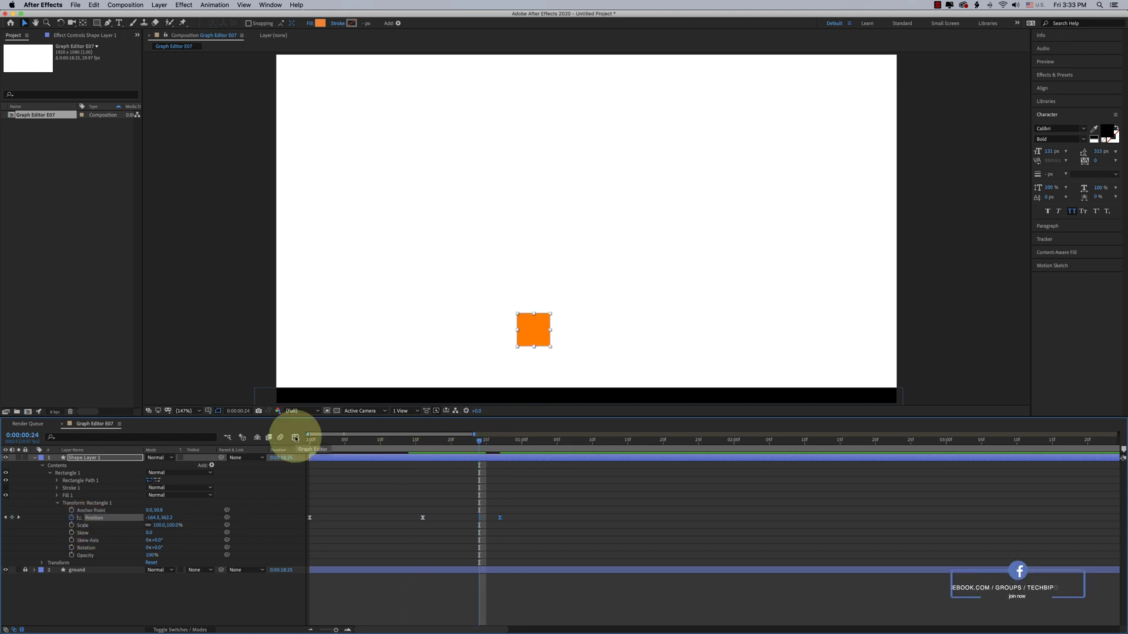
{"action": "left_click", "coordinate": [295, 438]}
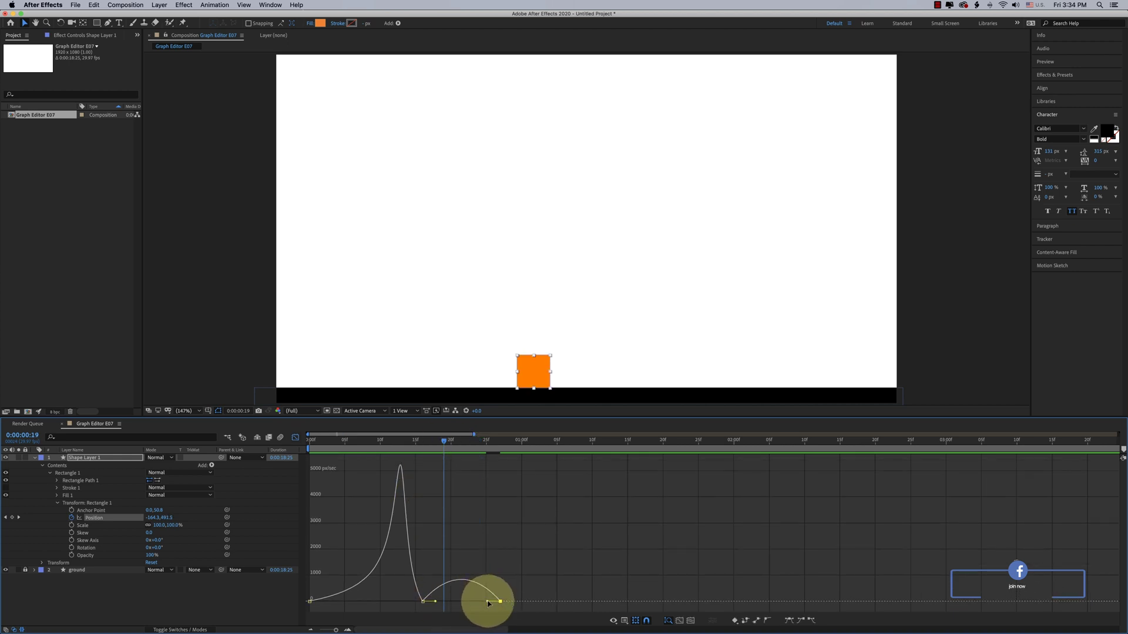
{"action": "left_click_drag", "start_coordinate": [487, 603], "coordinate": [464, 601]}
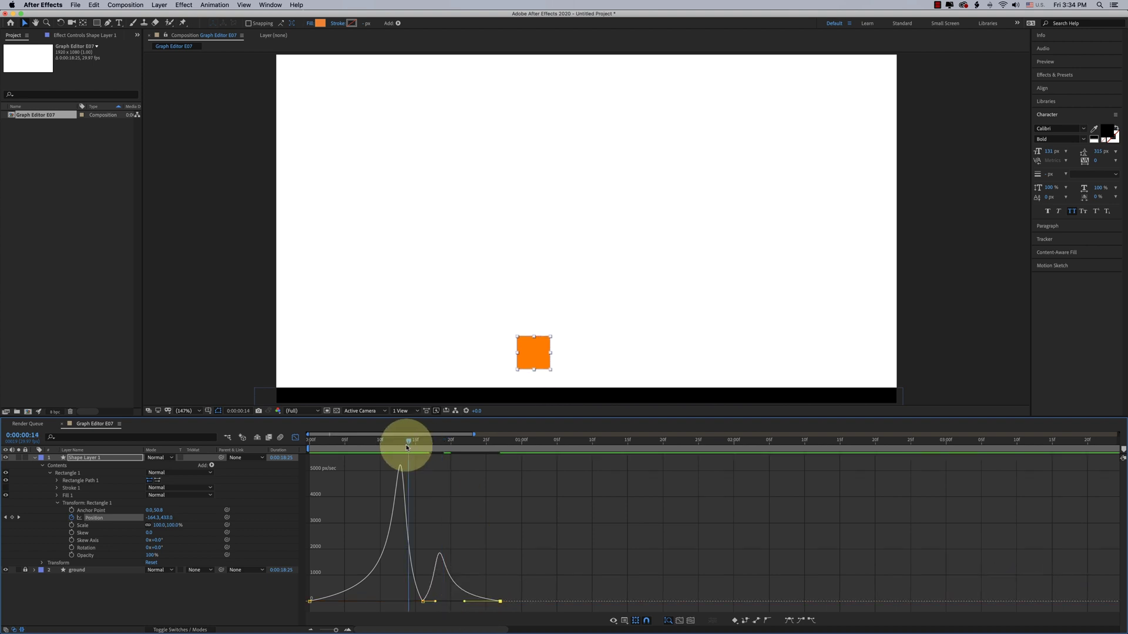
- Add a Position keyframe at 0:00:01:07 that brings the square back down to the ground
{"action": "left_click_drag", "start_coordinate": [405, 447], "coordinate": [571, 445]}
{"action": "left_click", "coordinate": [295, 438]}
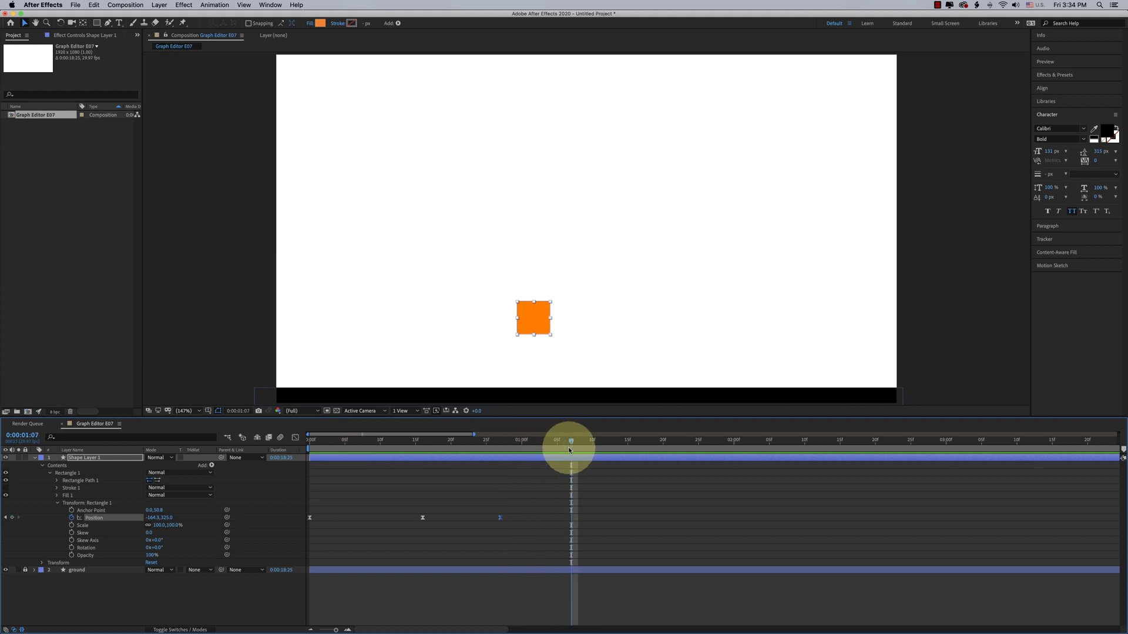
{"action": "left_click_drag", "start_coordinate": [167, 517], "coordinate": [232, 520]}
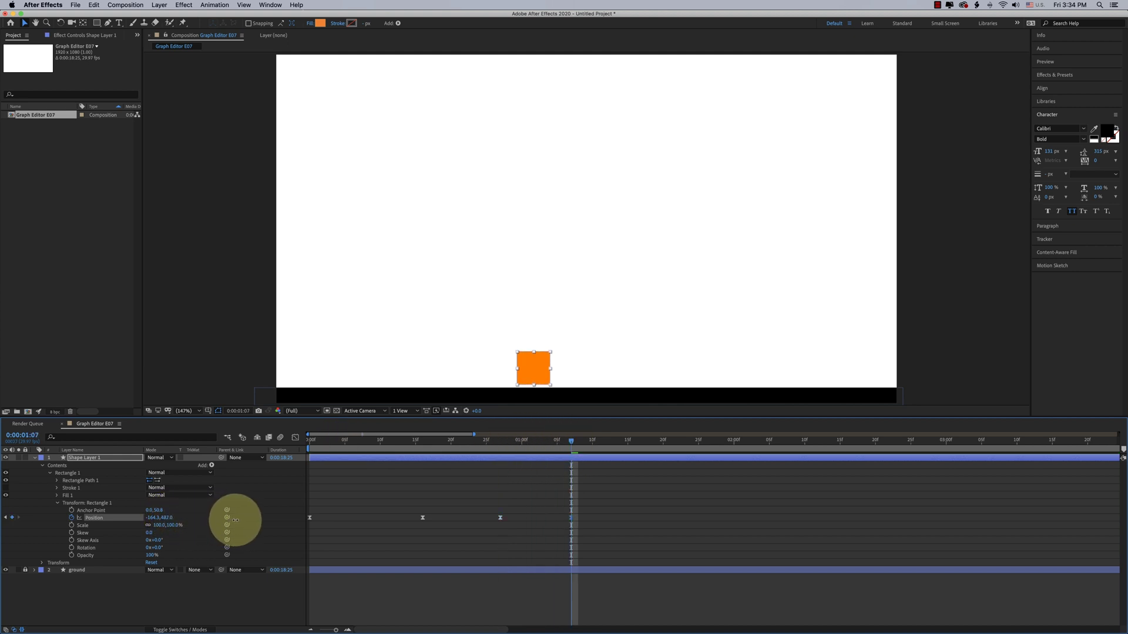
- Add a lower second bounce with Position keyframes raising the square at 0:00:01:16 and landing it at 0:00:01:25
{"action": "left_click_drag", "start_coordinate": [572, 445], "coordinate": [635, 446]}
{"action": "left_click_drag", "start_coordinate": [159, 517], "coordinate": [133, 517]}
{"action": "left_click_drag", "start_coordinate": [636, 441], "coordinate": [700, 445]}
{"action": "left_click_drag", "start_coordinate": [164, 517], "coordinate": [201, 517]}
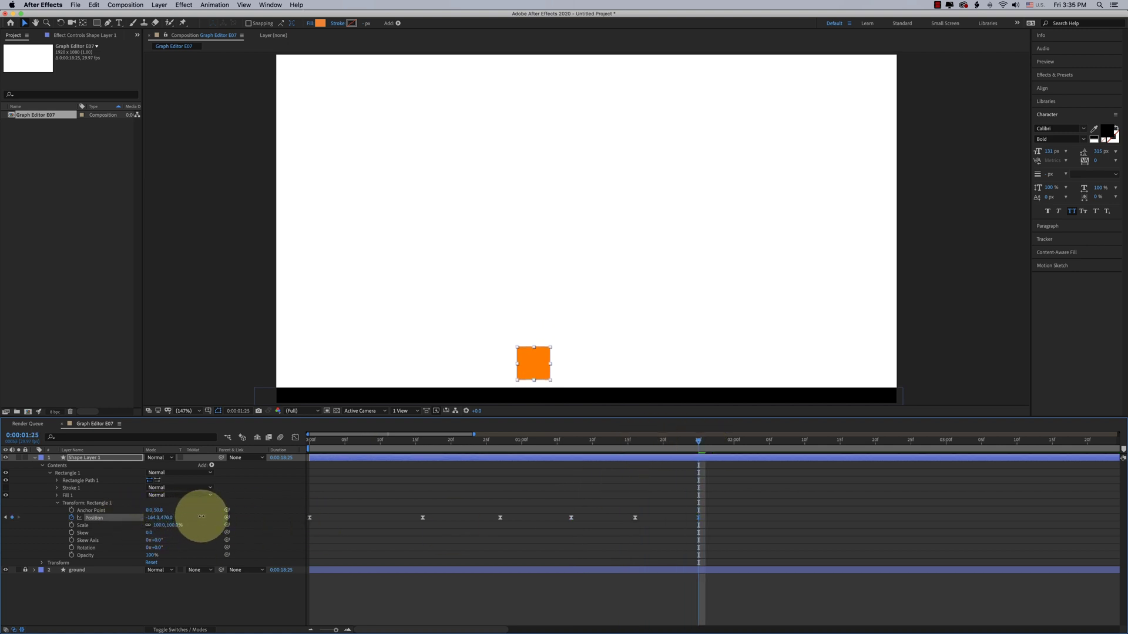
- Add a final small bounce with Position keyframes at Y 443 at 0:00:02:05 and Y 491 at 0:00:02:12
{"action": "left_click_drag", "start_coordinate": [699, 464], "coordinate": [771, 445]}
{"action": "left_click_drag", "start_coordinate": [166, 517], "coordinate": [162, 518]}
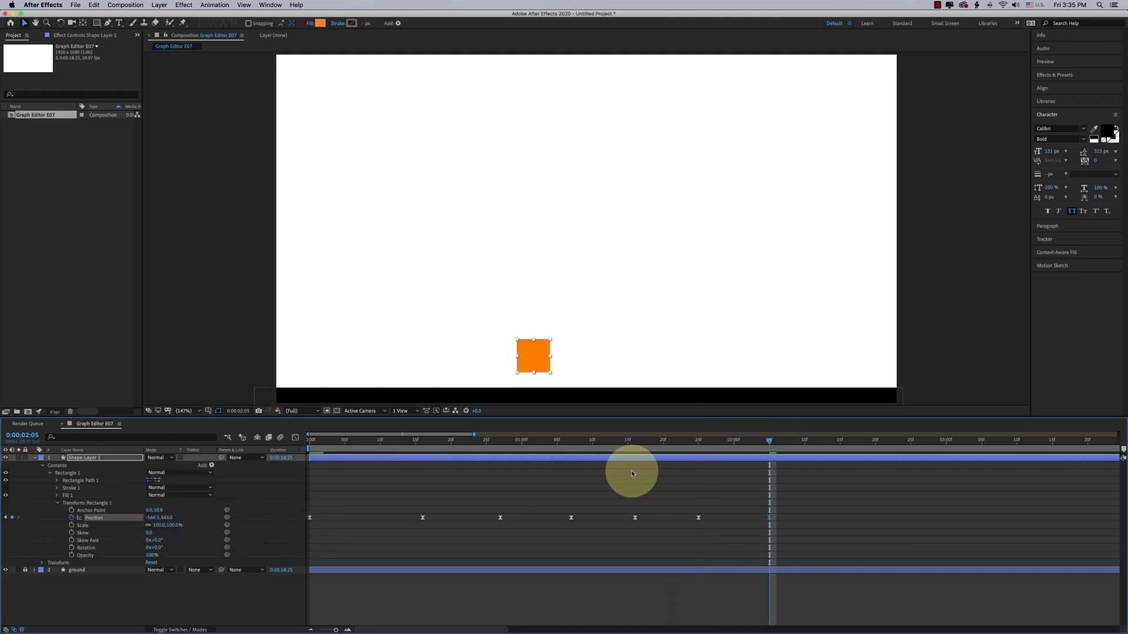
{"action": "left_click_drag", "start_coordinate": [801, 443], "coordinate": [818, 442]}
{"action": "left_click_drag", "start_coordinate": [166, 517], "coordinate": [185, 516]}
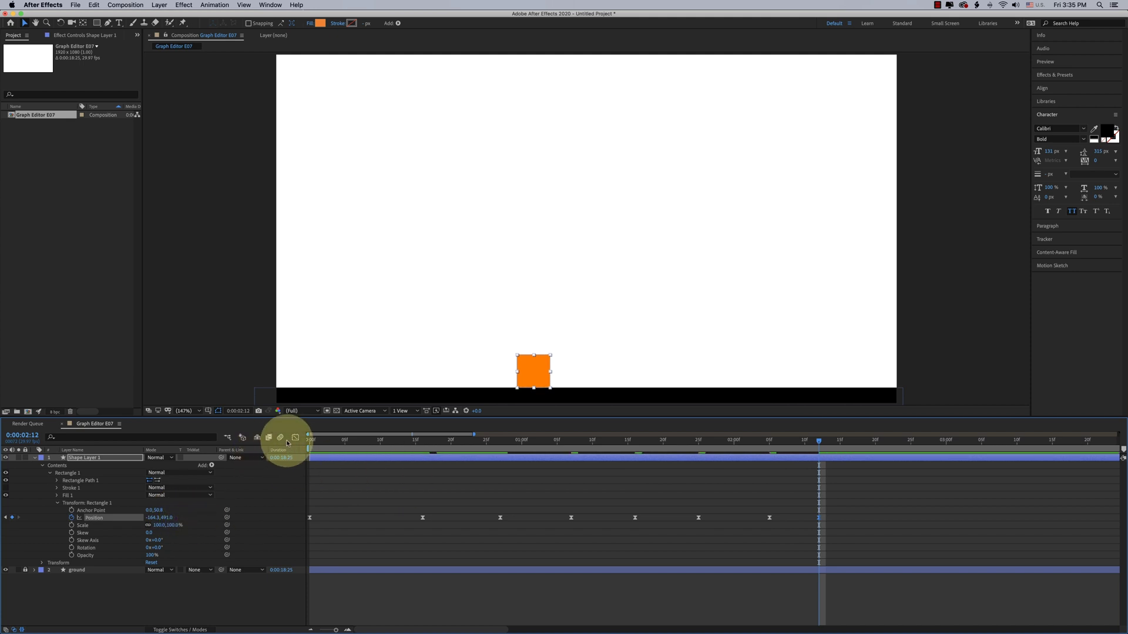
- Lengthen the incoming speed handles of the Position keyframes at 0:00:01:16, 0:00:02:05 and 0:00:02:12, and preview the animation from the start
{"action": "left_click", "coordinate": [295, 439]}
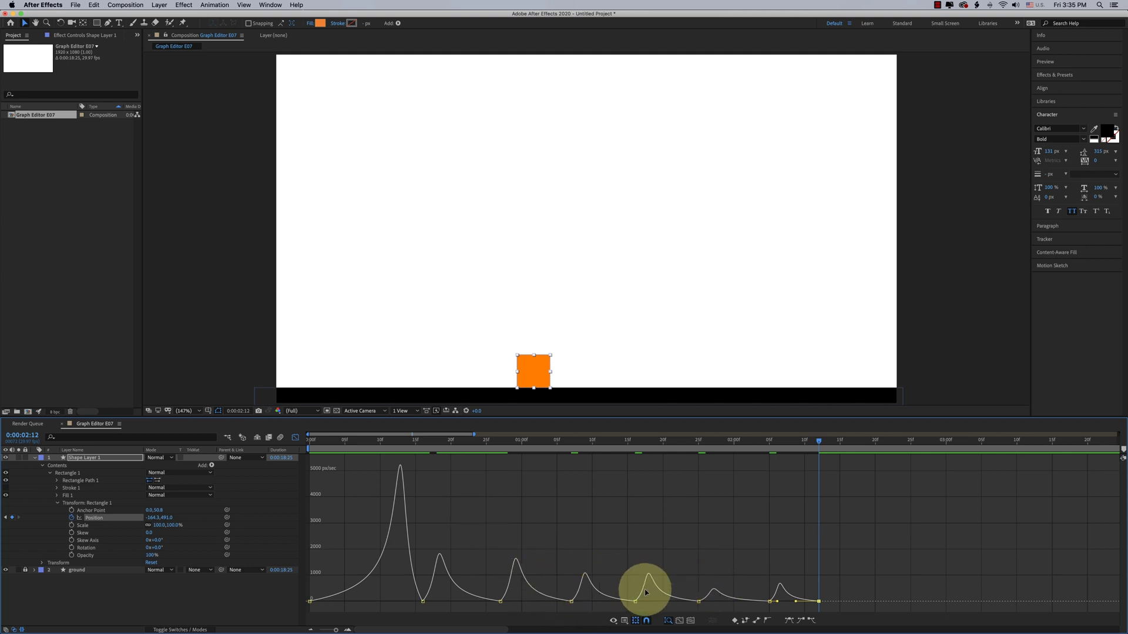
{"action": "left_click", "coordinate": [536, 442]}
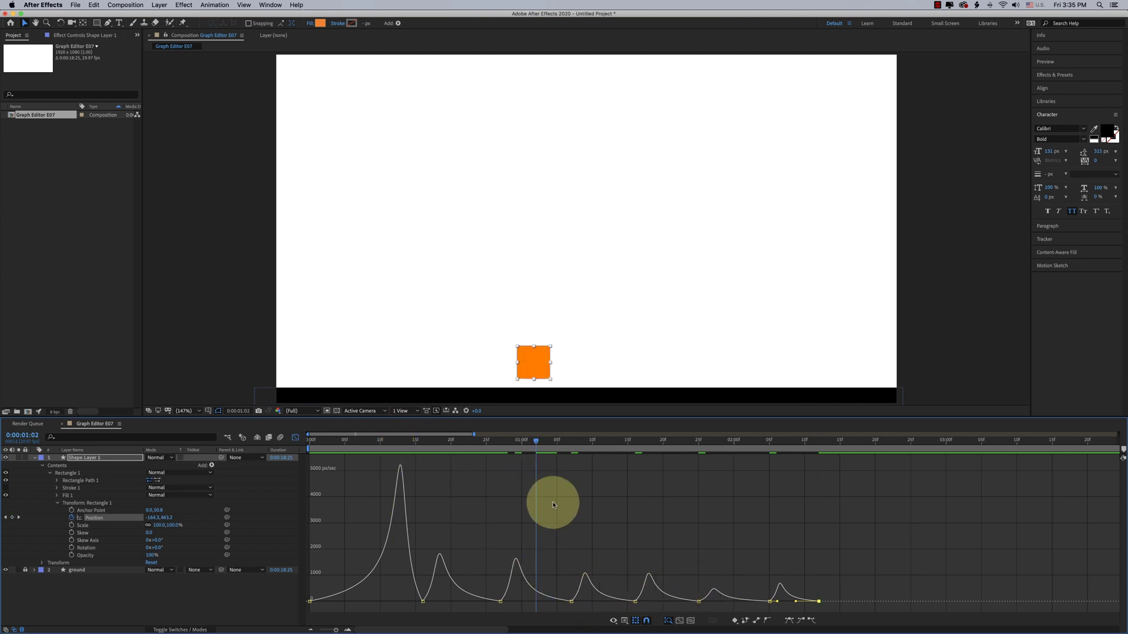
{"action": "left_click", "coordinate": [635, 601]}
{"action": "left_click_drag", "start_coordinate": [609, 602], "coordinate": [601, 605]}
{"action": "left_click", "coordinate": [699, 601]}
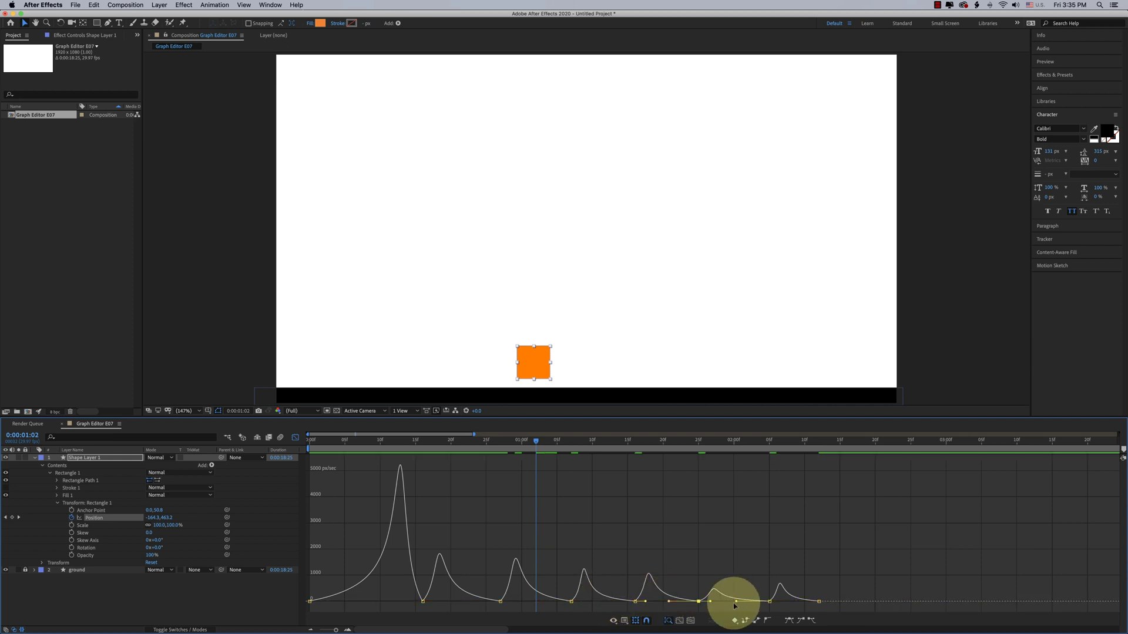
{"action": "left_click", "coordinate": [770, 602]}
{"action": "left_click_drag", "start_coordinate": [738, 602], "coordinate": [791, 603]}
{"action": "left_click", "coordinate": [819, 602]}
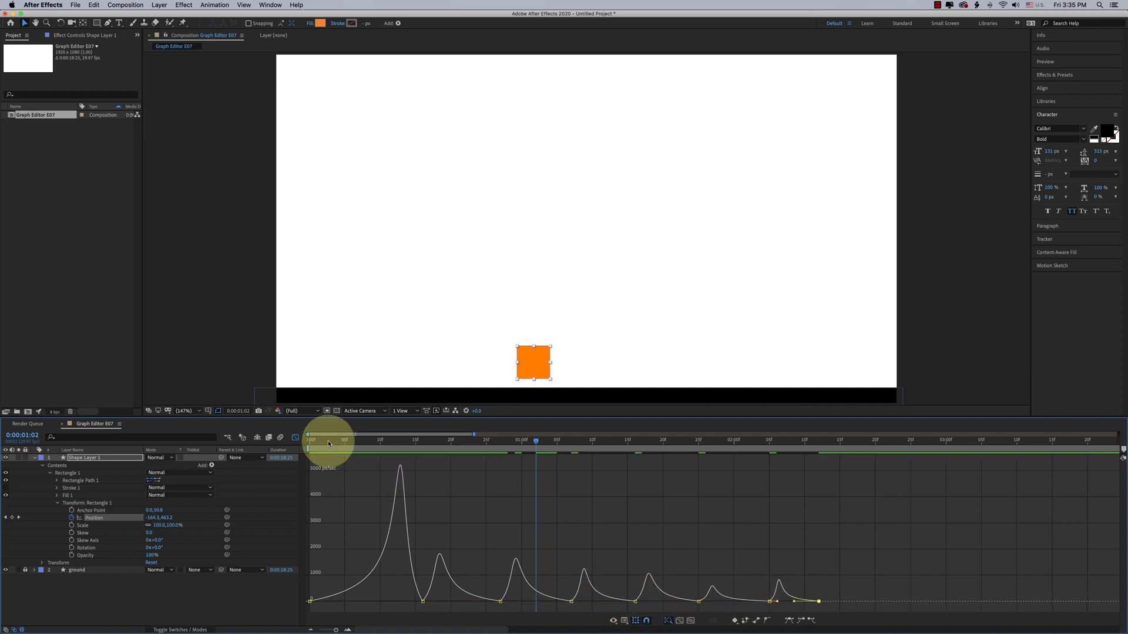
{"action": "left_click_drag", "start_coordinate": [328, 441], "coordinate": [282, 448]}
{"action": "key", "text": "space"}
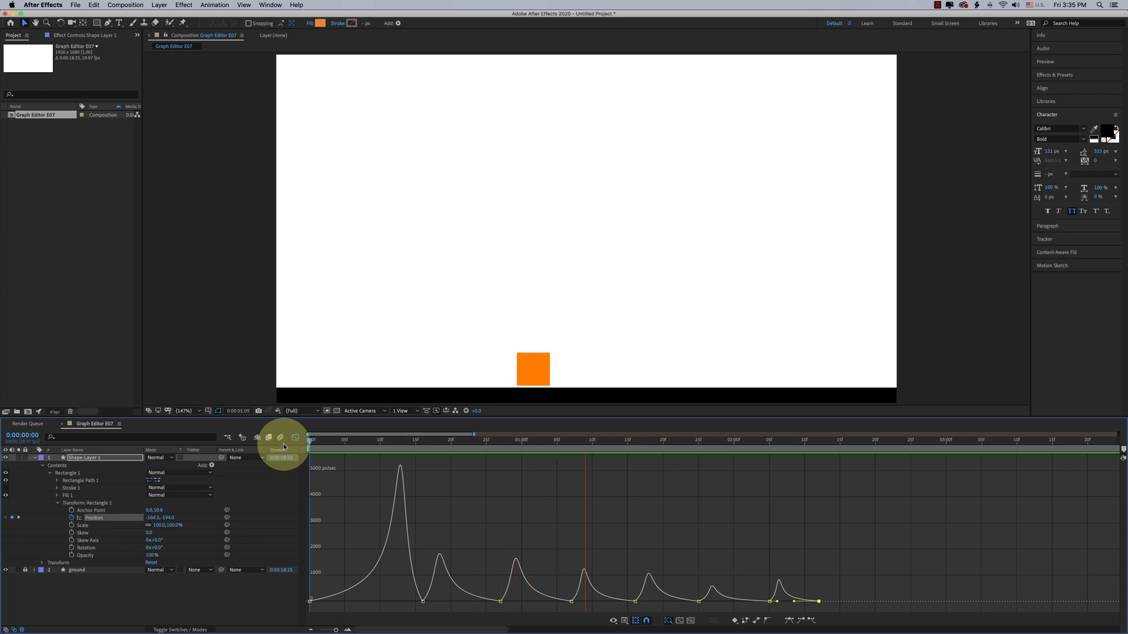
- Lengthen the outgoing speed handle at 0:00:01:16 and shorten the incoming one at 0:00:01:25, so the speed peaks just before the landing
{"action": "left_click", "coordinate": [623, 452]}
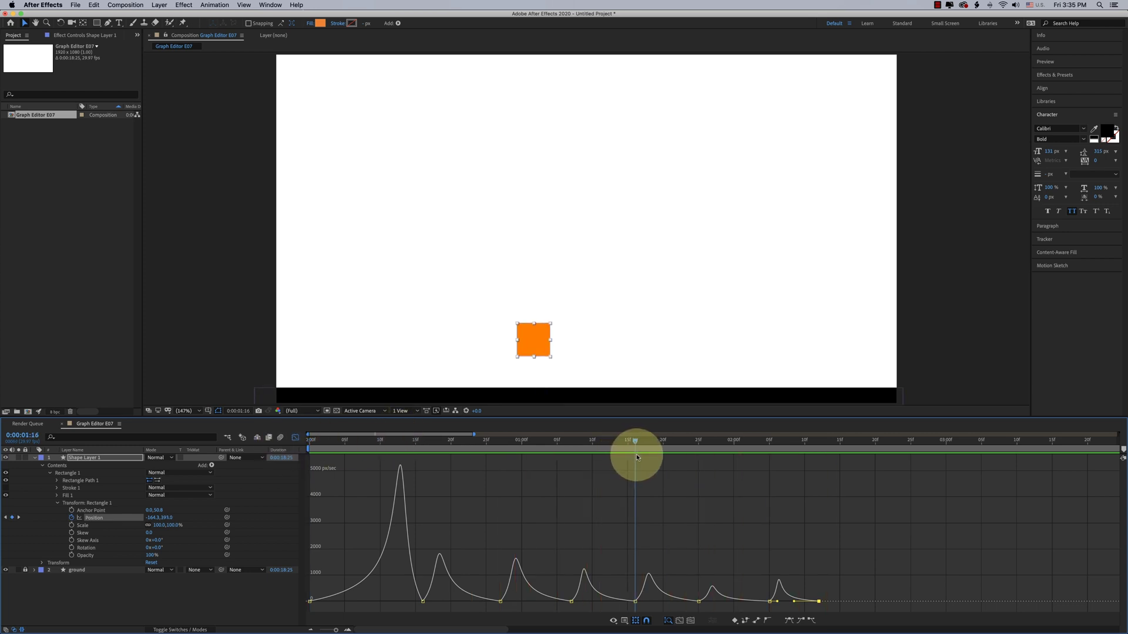
{"action": "mouse_move", "coordinate": [636, 454]}
{"action": "left_mouse_down"}
{"action": "mouse_move", "coordinate": [689, 459]}
{"action": "mouse_move", "coordinate": [636, 467]}
{"action": "left_mouse_up"}
{"action": "mouse_move", "coordinate": [648, 582]}
{"action": "left_click", "coordinate": [635, 601]}
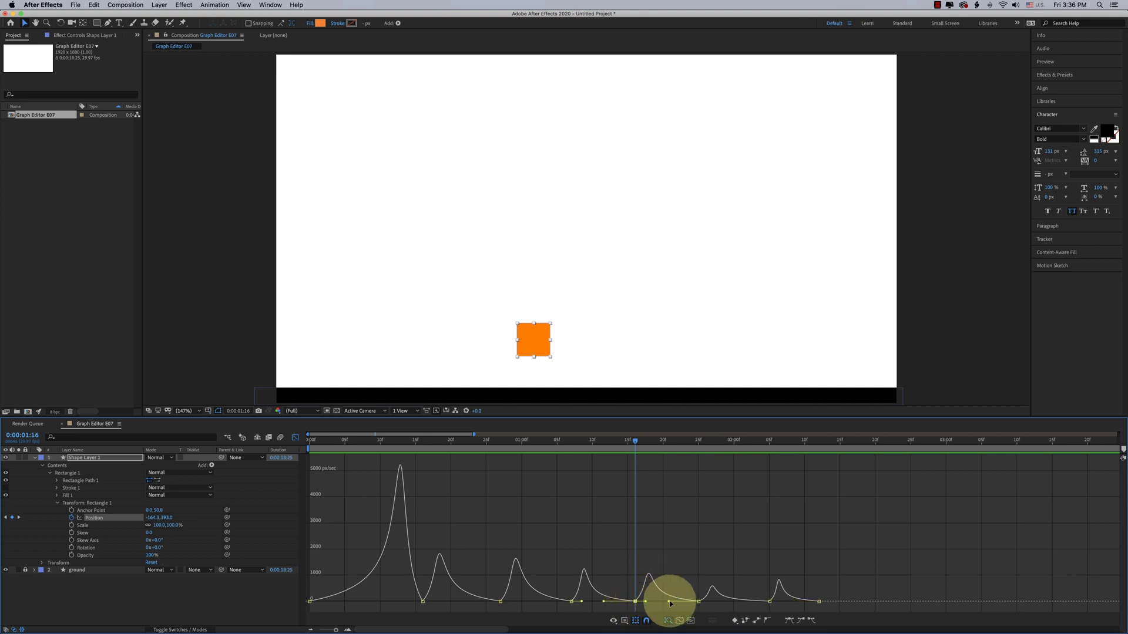
{"action": "mouse_move", "coordinate": [668, 602]}
{"action": "left_mouse_down"}
{"action": "mouse_move", "coordinate": [647, 604]}
{"action": "mouse_move", "coordinate": [664, 601]}
{"action": "left_mouse_up"}
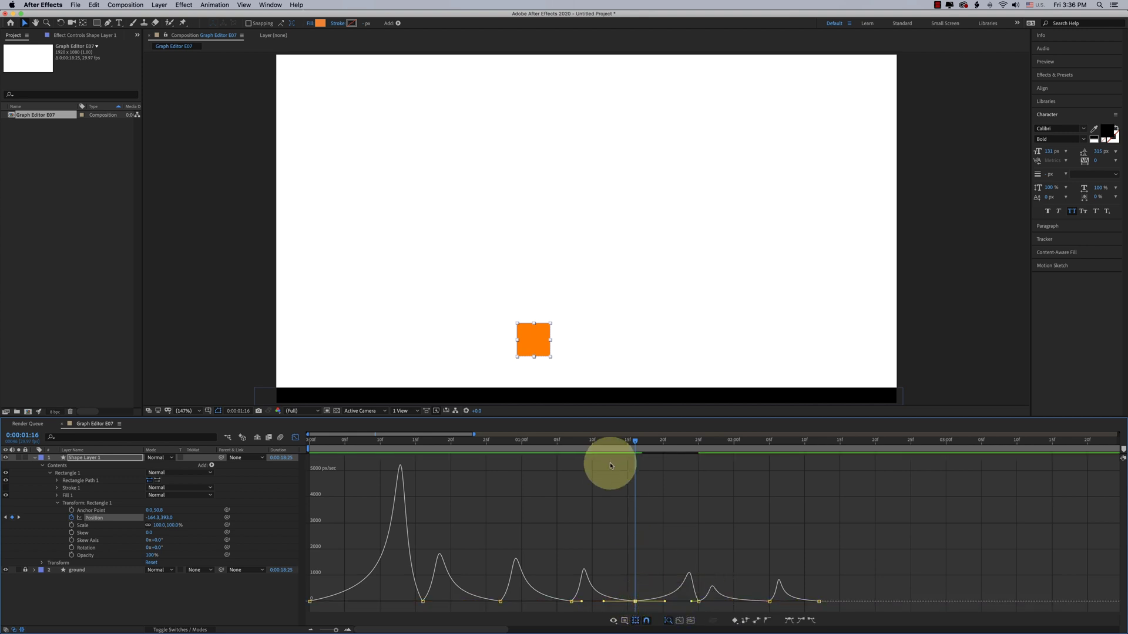
- Shift the speed peak between the 0:00:00:27 and 0:00:01:07 keyframes toward the landing and preview the bounce
{"action": "left_click_drag", "start_coordinate": [611, 447], "coordinate": [557, 456]}
{"action": "left_click_drag", "start_coordinate": [571, 602], "coordinate": [529, 598]}
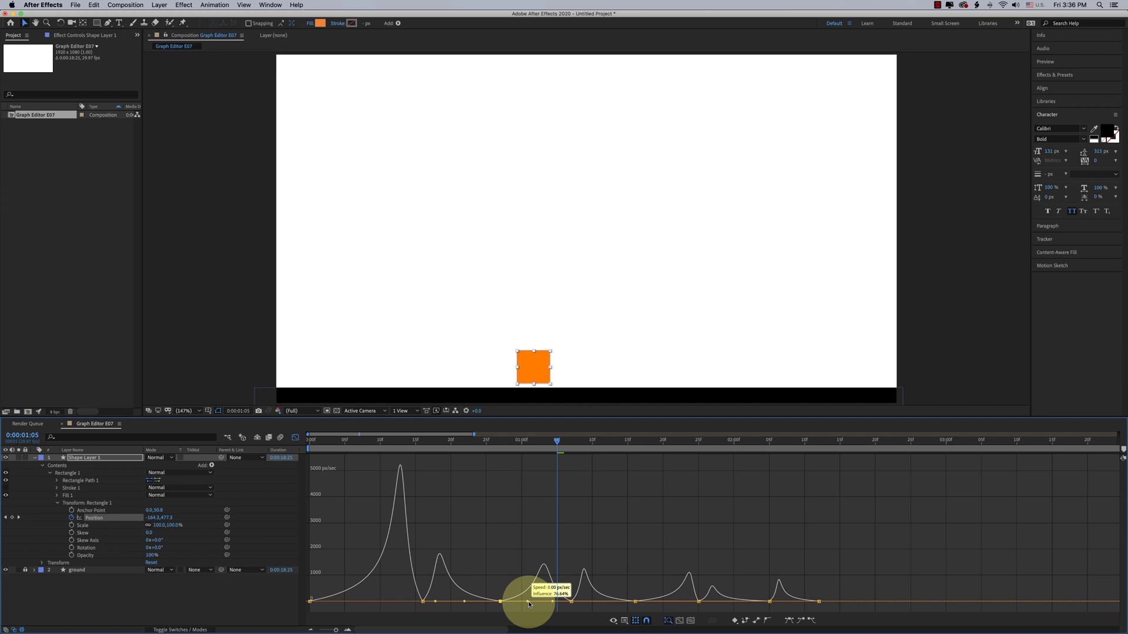
{"action": "left_click", "coordinate": [498, 446]}
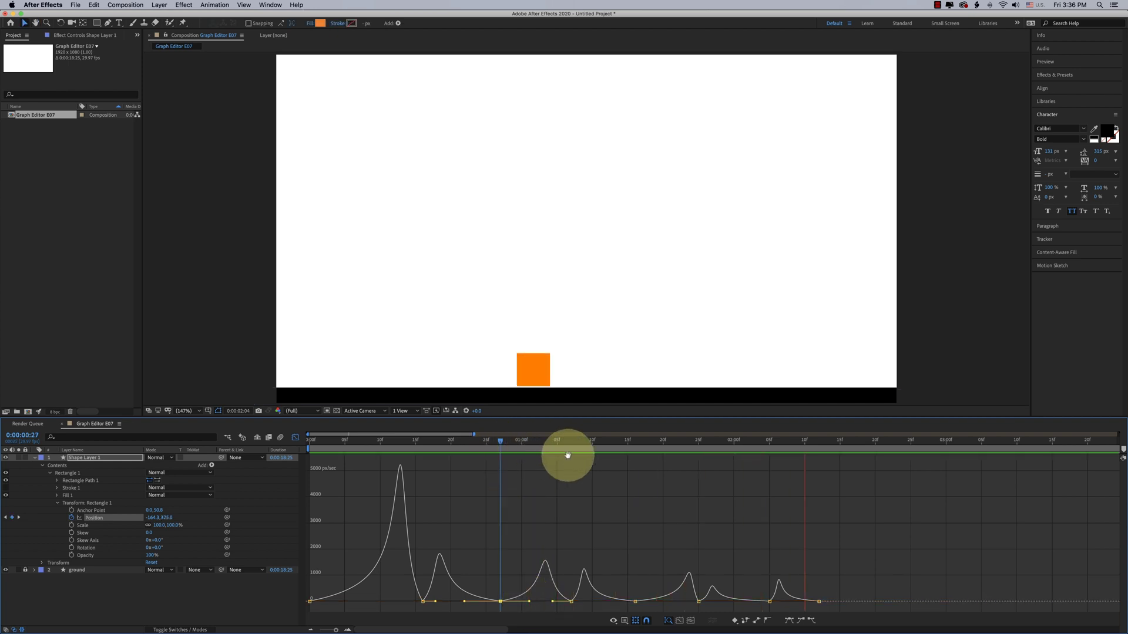
{"action": "key", "text": "space"}
{"action": "left_click_drag", "start_coordinate": [756, 455], "coordinate": [769, 455]}
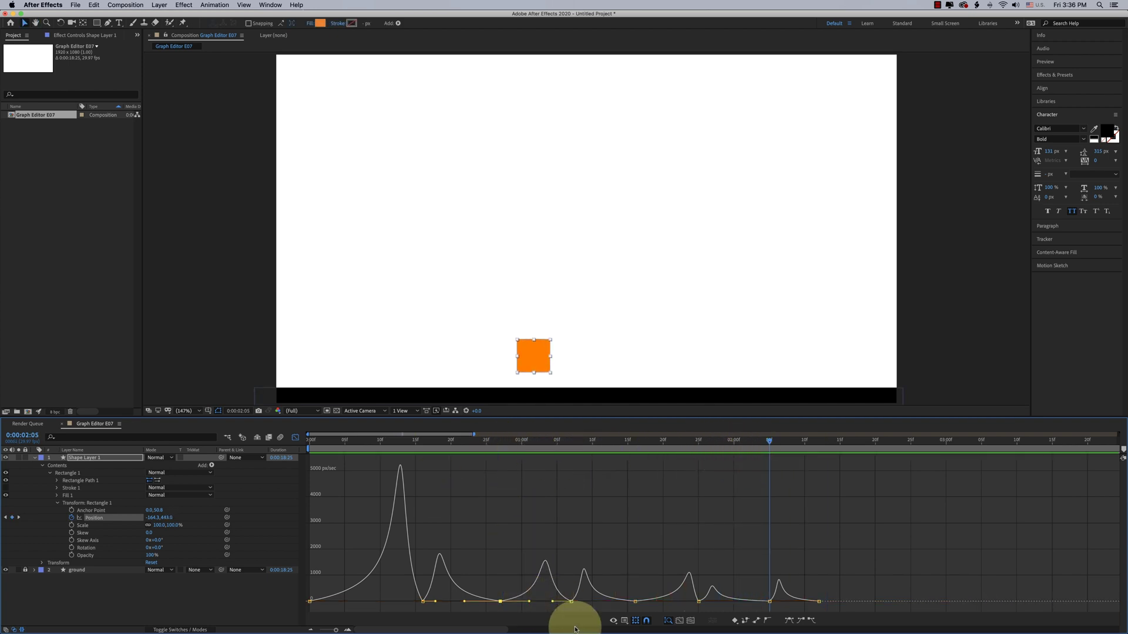
- Display the value graph and scrub through it to compare the Position curve with the square's fall and bounces
{"action": "left_click", "coordinate": [625, 622]}
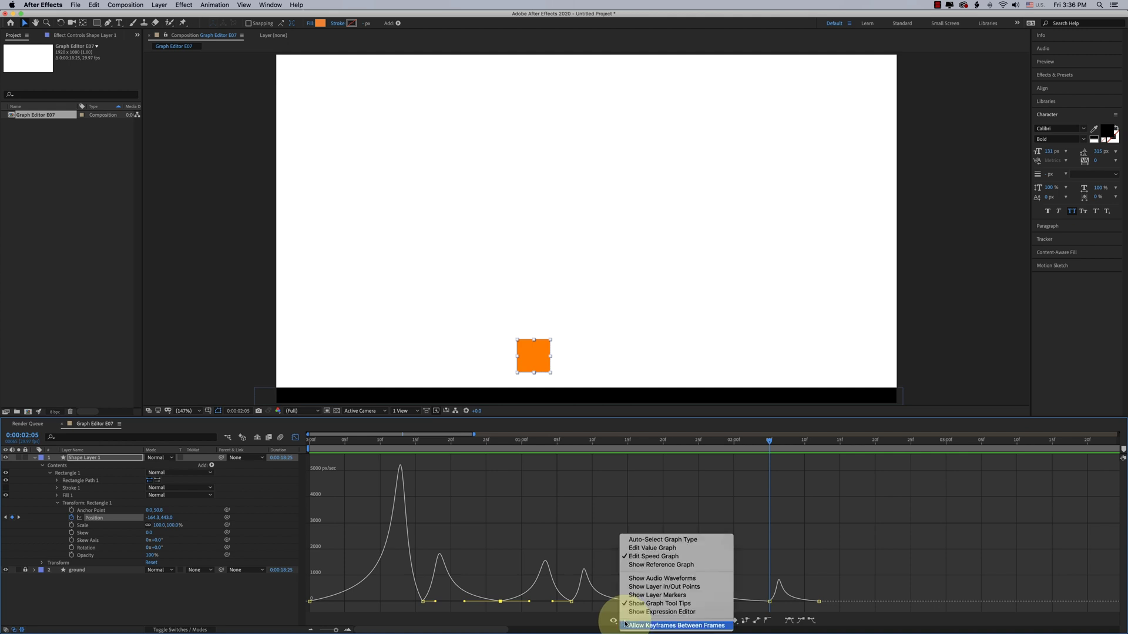
{"action": "left_click", "coordinate": [653, 549]}
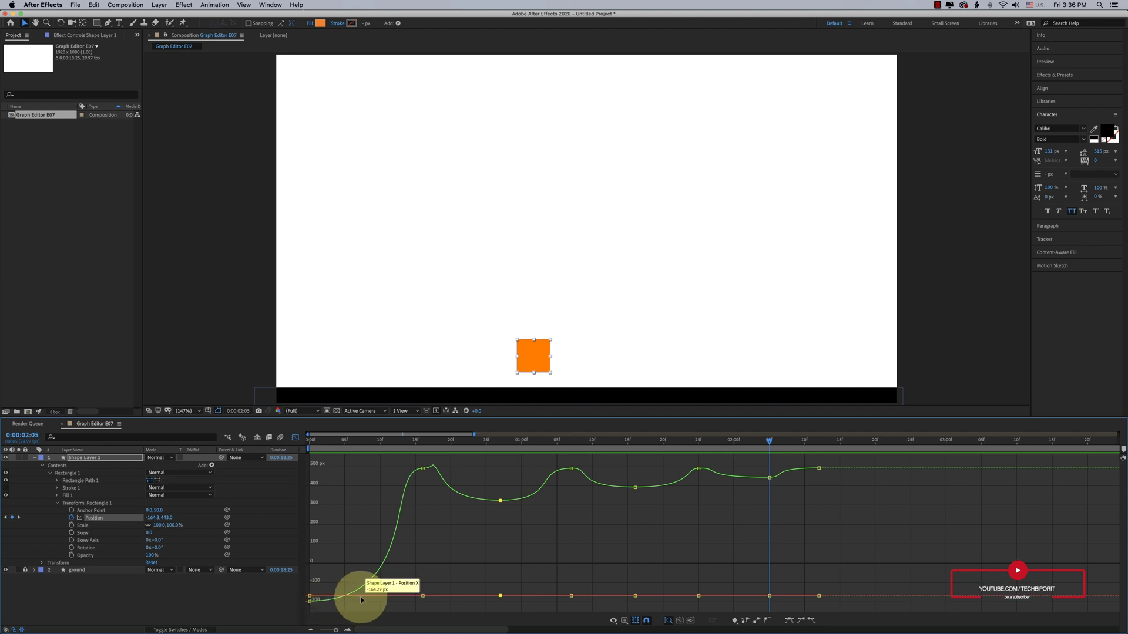
{"action": "left_click", "coordinate": [308, 452]}
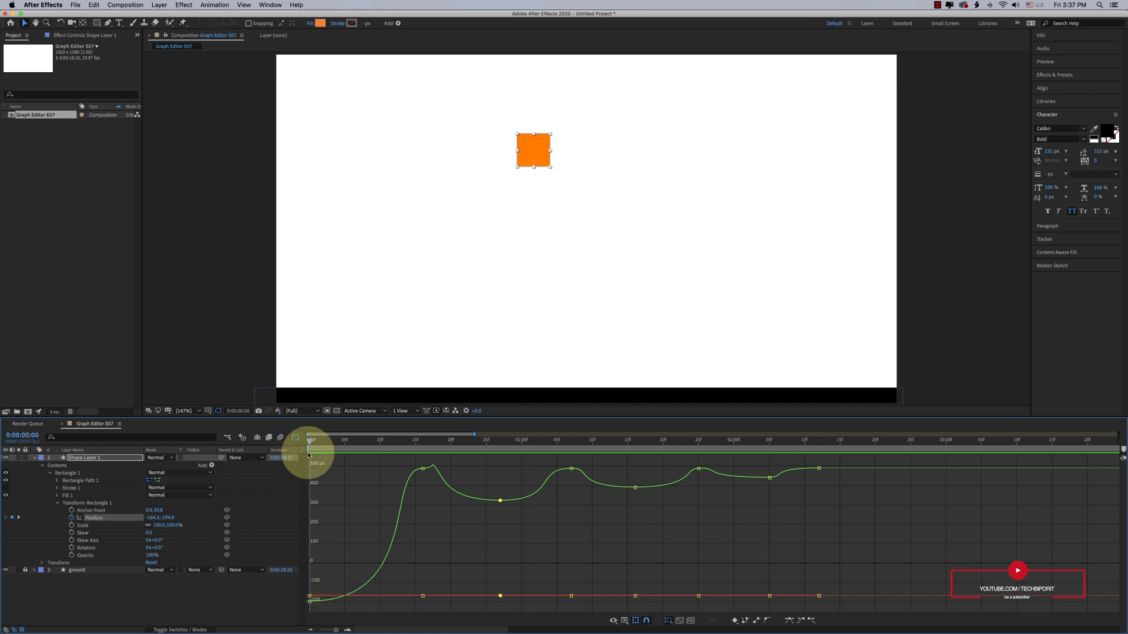
{"action": "left_click_drag", "start_coordinate": [308, 452], "coordinate": [408, 450]}
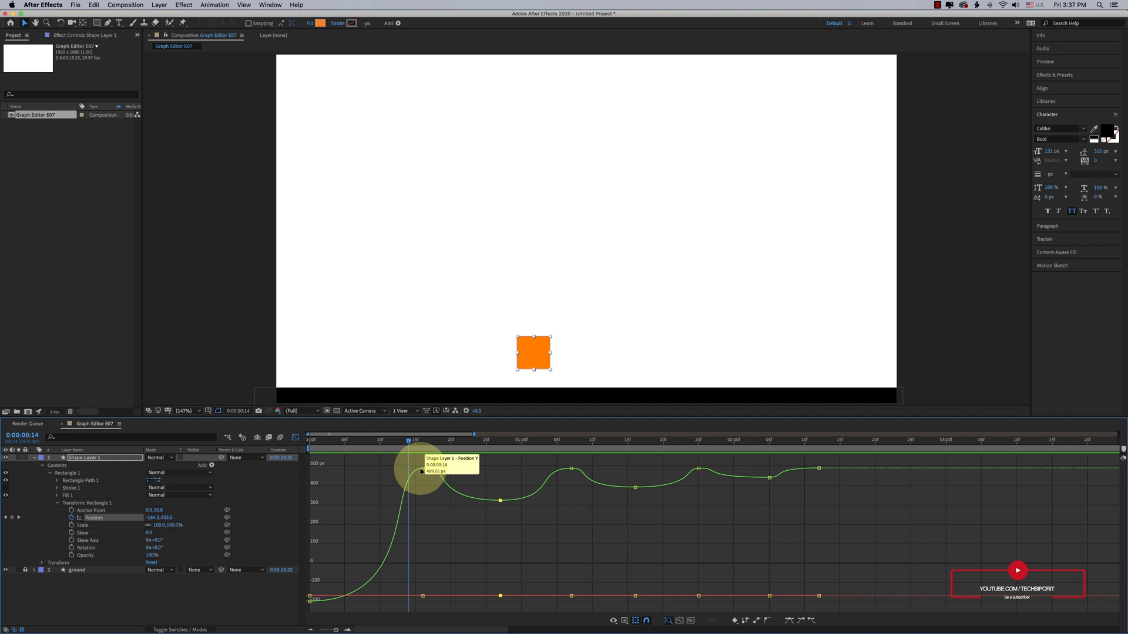
{"action": "left_click_drag", "start_coordinate": [410, 443], "coordinate": [706, 475]}
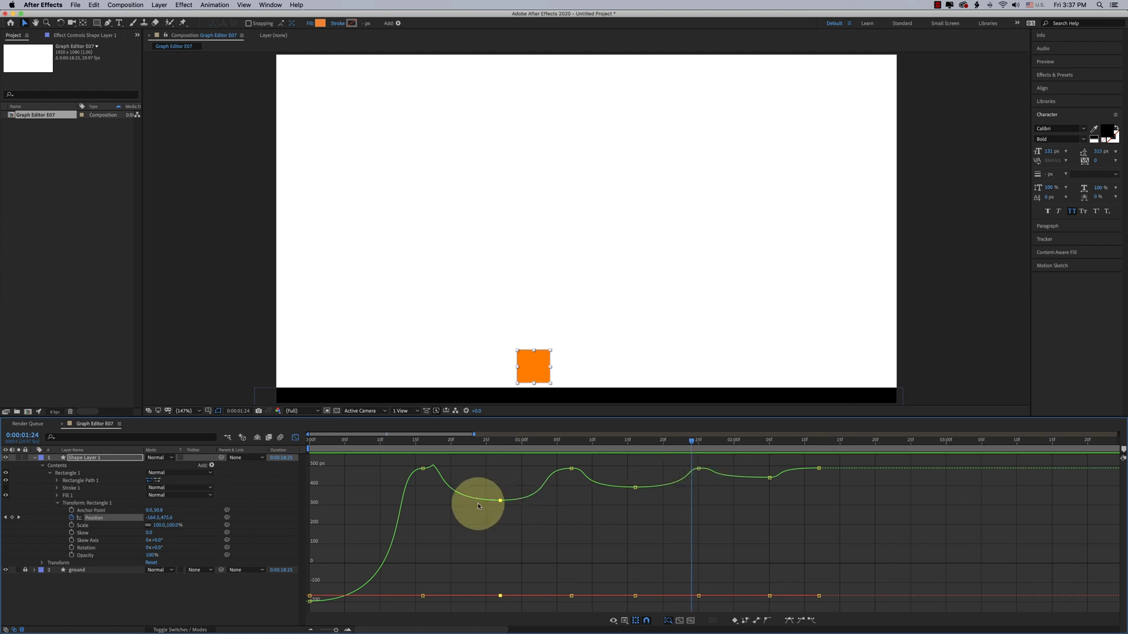
{"action": "mouse_move", "coordinate": [507, 503]}
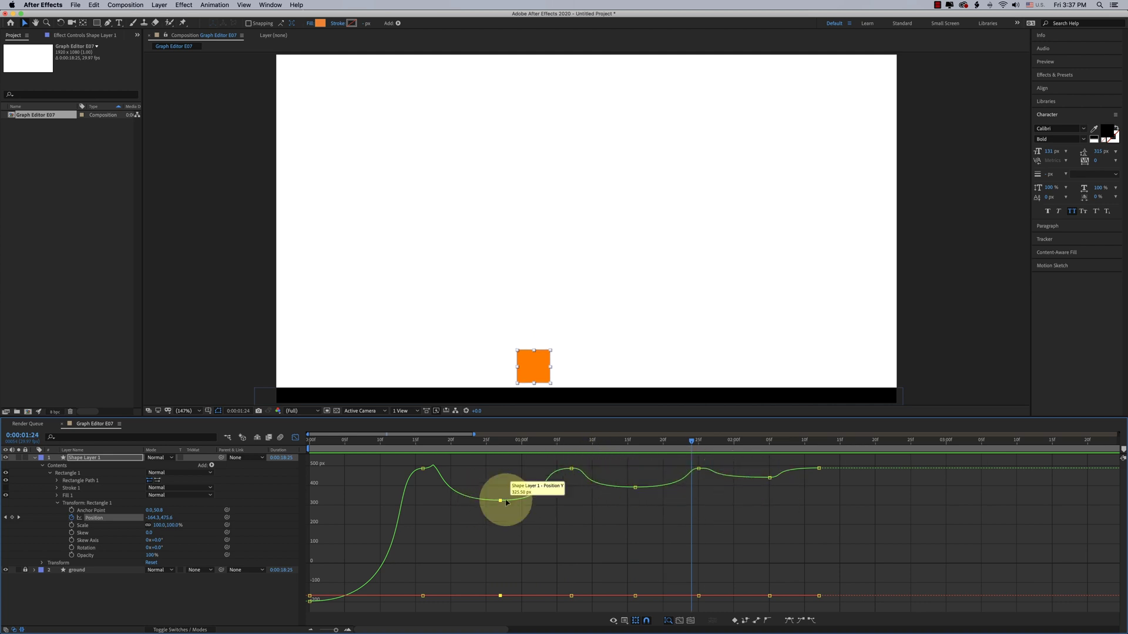
{"action": "left_click", "coordinate": [423, 468], "text": "shift"}
{"action": "left_click_drag", "start_coordinate": [438, 445], "coordinate": [431, 450]}
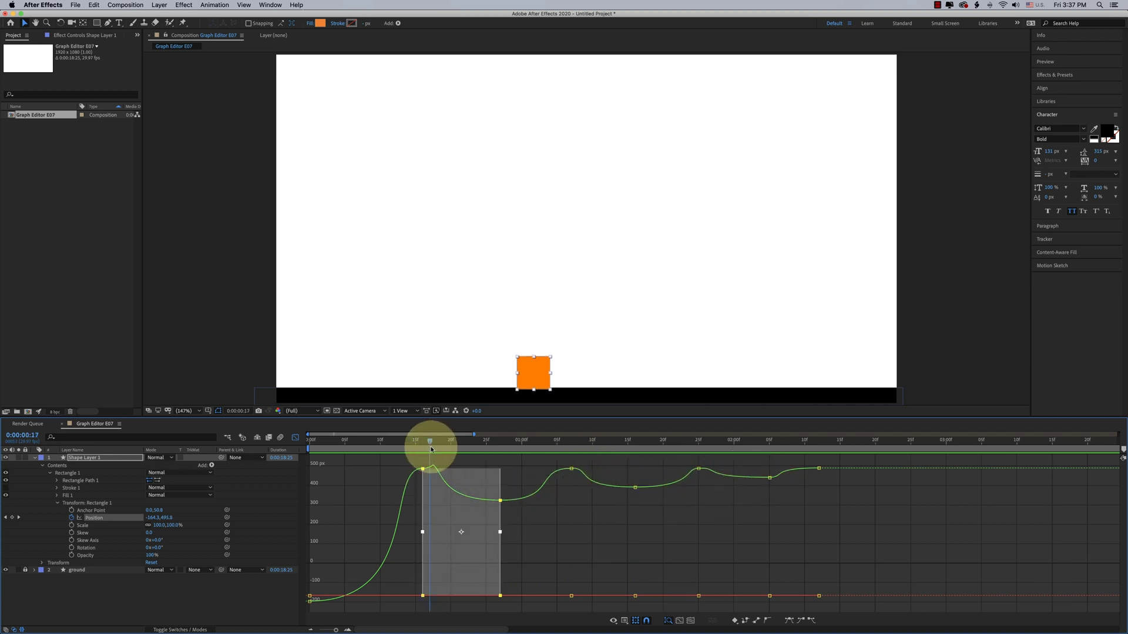
- Try to correct the overshoot after the first landing by adding a Position keyframe at 0:00:00:18 on the value curve
{"action": "left_click", "coordinate": [429, 460]}
{"action": "left_click", "coordinate": [422, 468]}
{"action": "key", "text": "u"}
{"action": "mouse_move", "coordinate": [433, 466]}
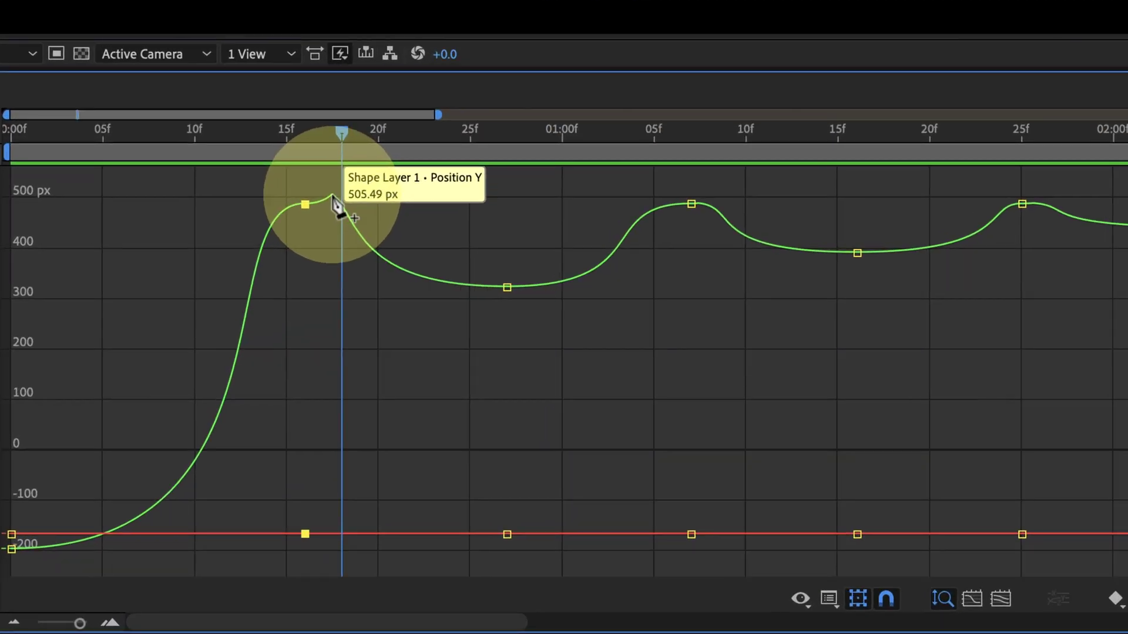
{"action": "left_click", "coordinate": [336, 200], "text": "ctrl"}
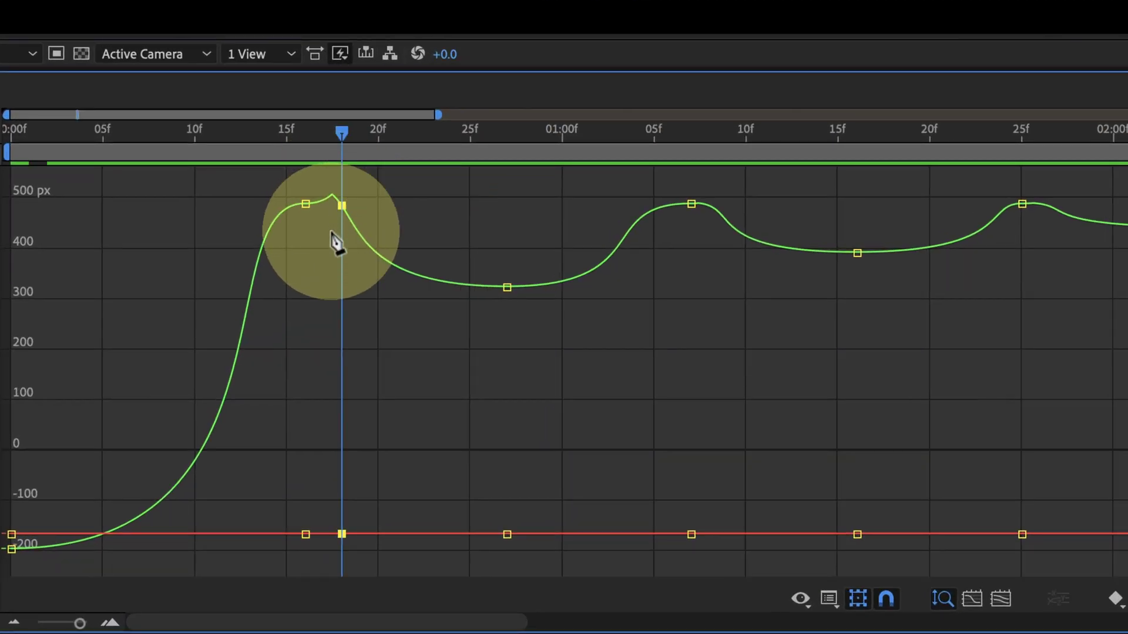
{"action": "left_click", "coordinate": [342, 205], "text": "super"}
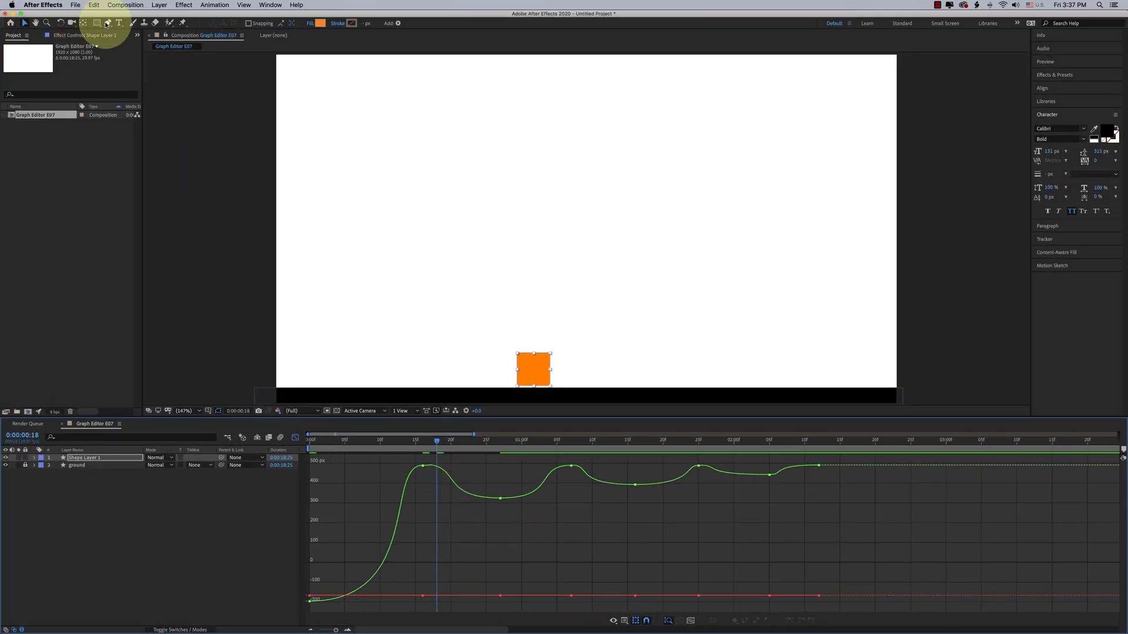
- Try adding a Position keyframe at 0:00:00:22 on the value curve with the Pen tool and remove it
{"action": "left_click", "coordinate": [108, 23]}
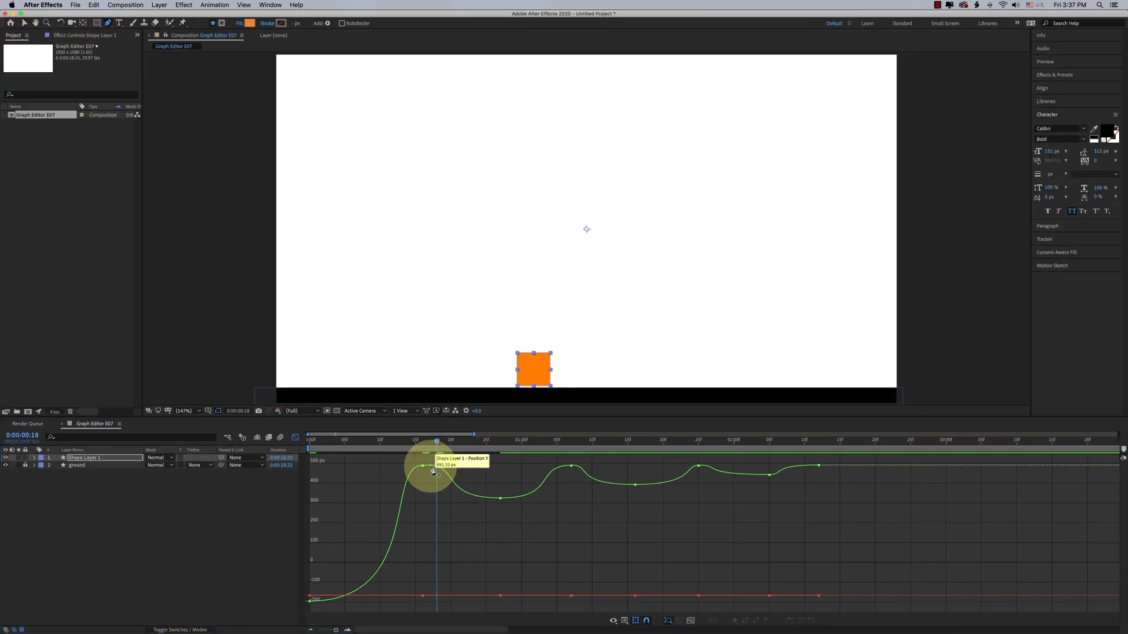
{"action": "left_click", "coordinate": [465, 493]}
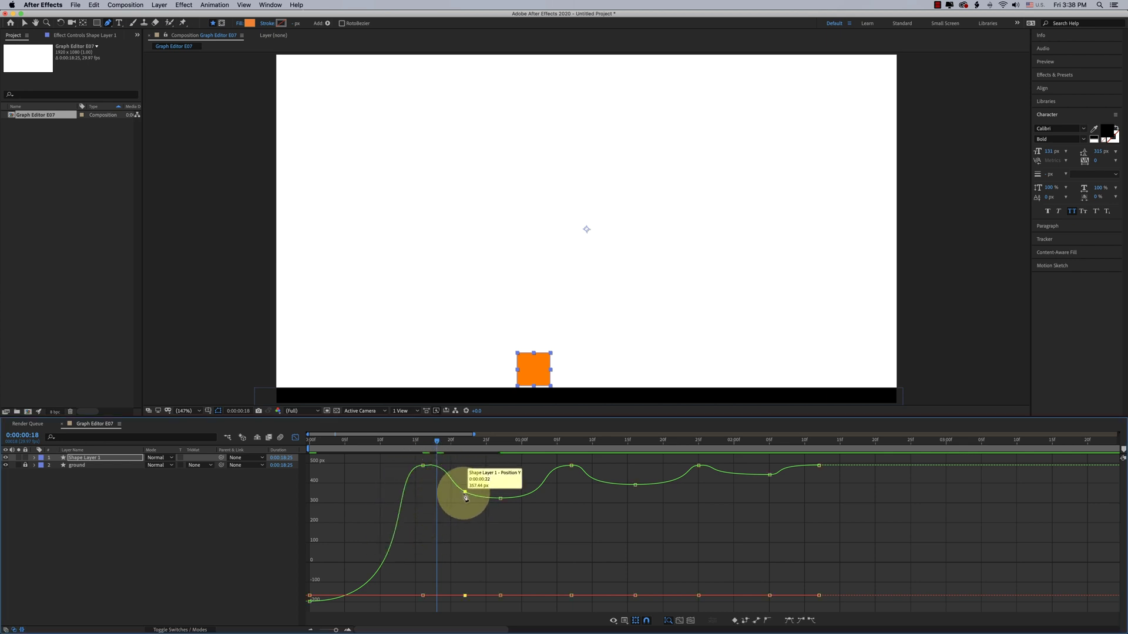
{"action": "key", "text": "Delete"}
{"action": "key", "text": "super+z"}
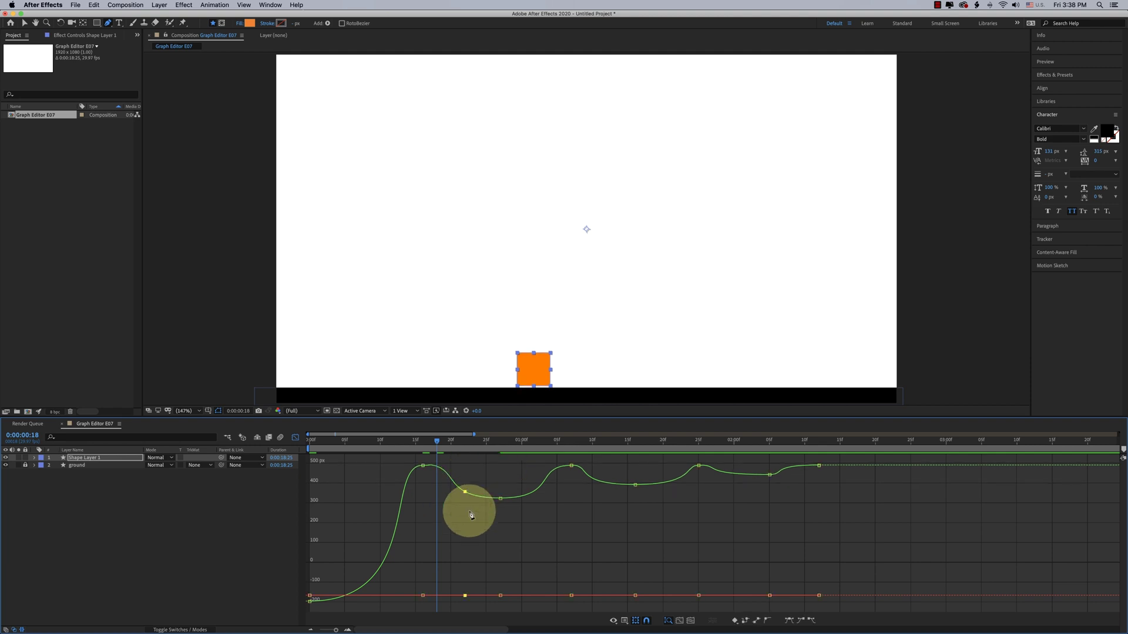
{"action": "key", "text": "v"}
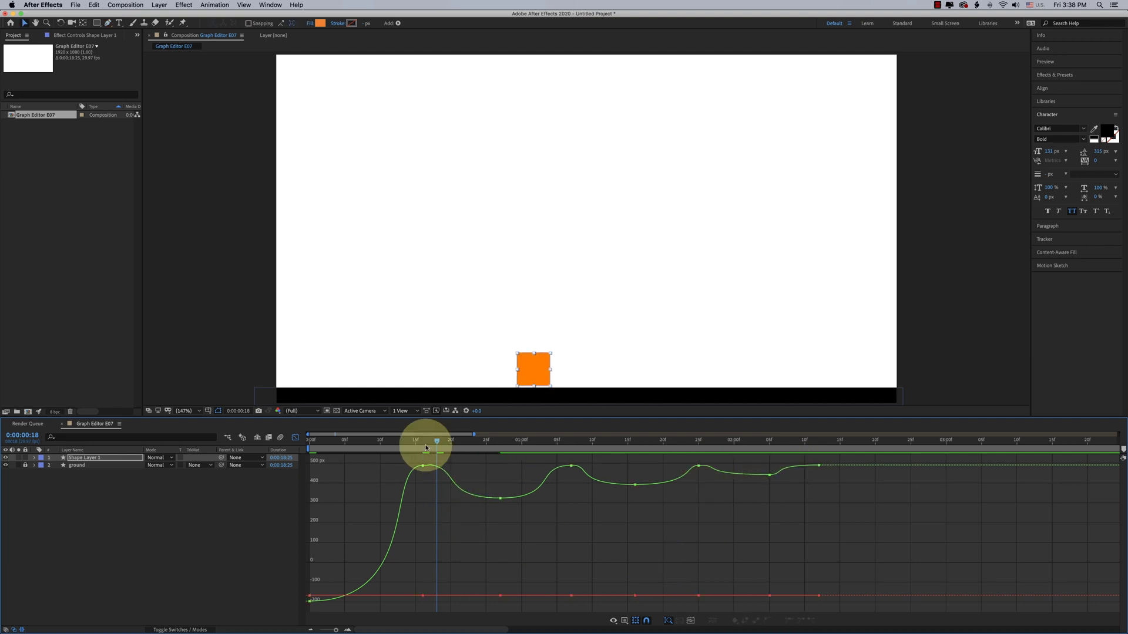
- Review the bounce animation from the start and switch the graph back to the speed graph
{"action": "left_click_drag", "start_coordinate": [427, 444], "coordinate": [307, 445]}
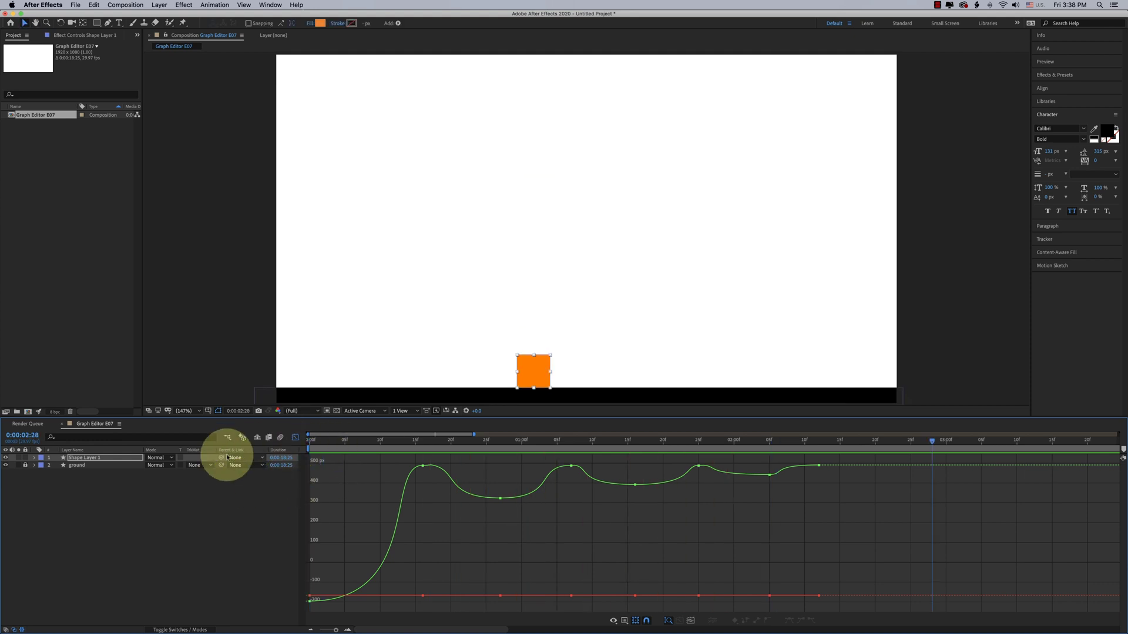
{"action": "left_click", "coordinate": [613, 621]}
{"action": "left_click", "coordinate": [648, 556]}
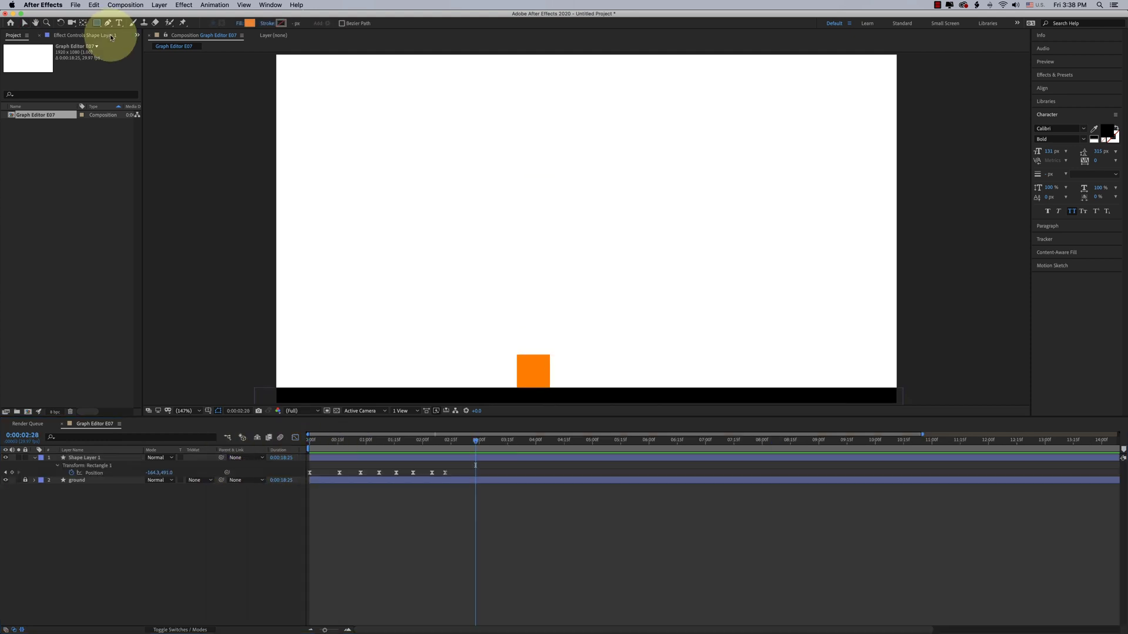
- Draw a large orange circle above and to the right of the square with the Ellipse tool and expand its ellipse transform properties
{"action": "left_click_drag", "start_coordinate": [98, 23], "coordinate": [120, 41]}
{"action": "mouse_move", "coordinate": [595, 150]}
{"action": "left_mouse_down"}
{"action": "mouse_move", "coordinate": [734, 252]}
{"action": "mouse_move", "coordinate": [696, 227]}
{"action": "mouse_move", "coordinate": [761, 161]}
{"action": "left_mouse_up"}
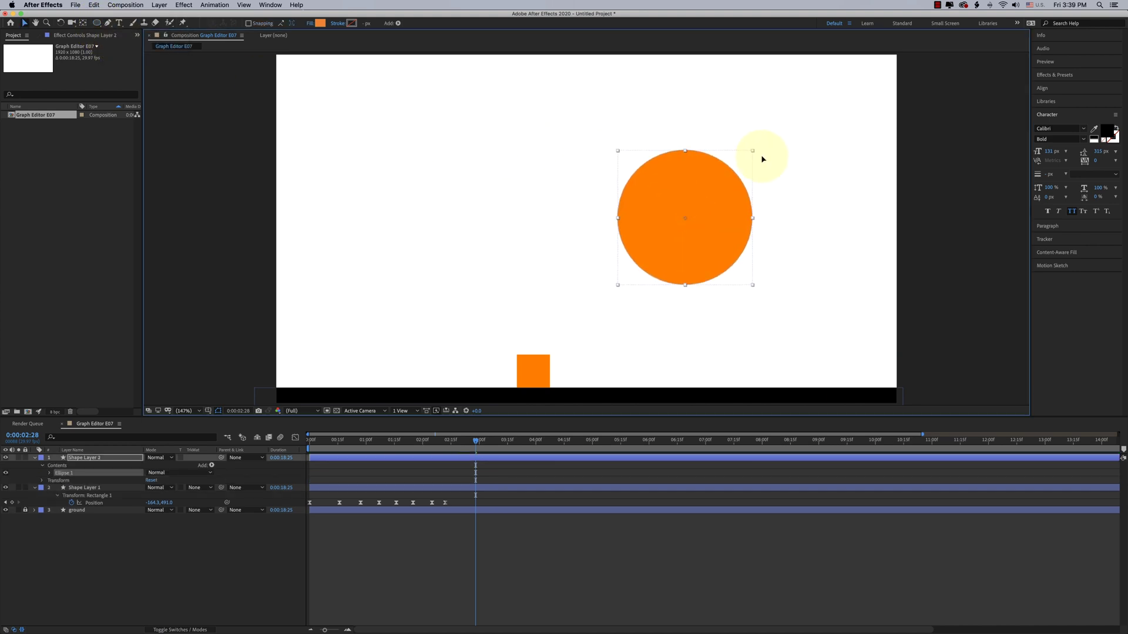
{"action": "left_click", "coordinate": [49, 473]}
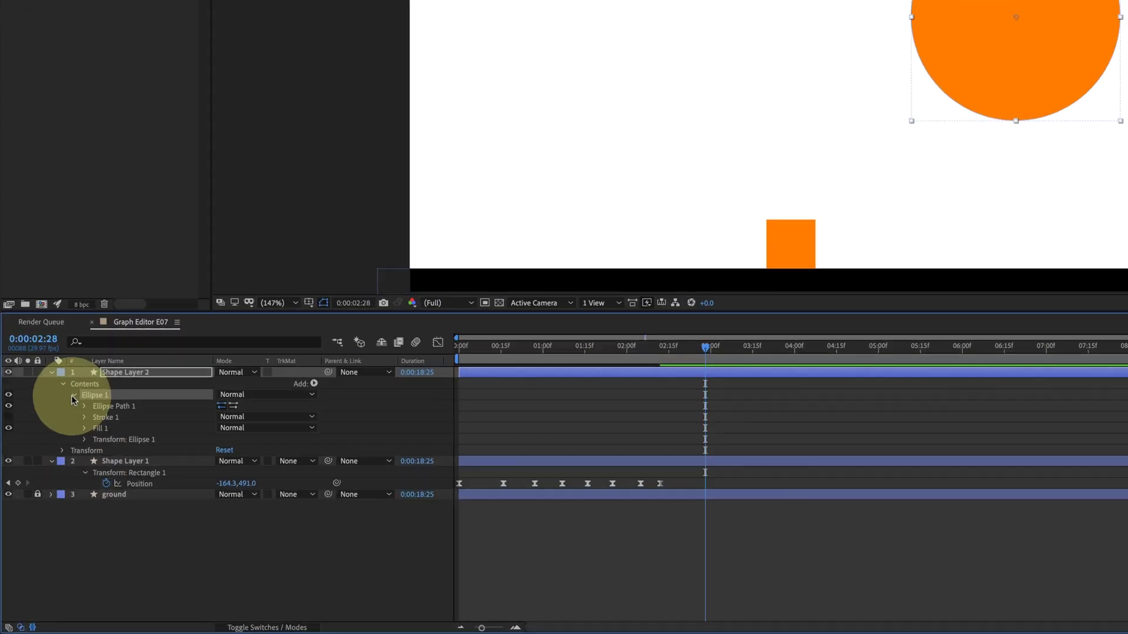
{"action": "left_click", "coordinate": [57, 503]}
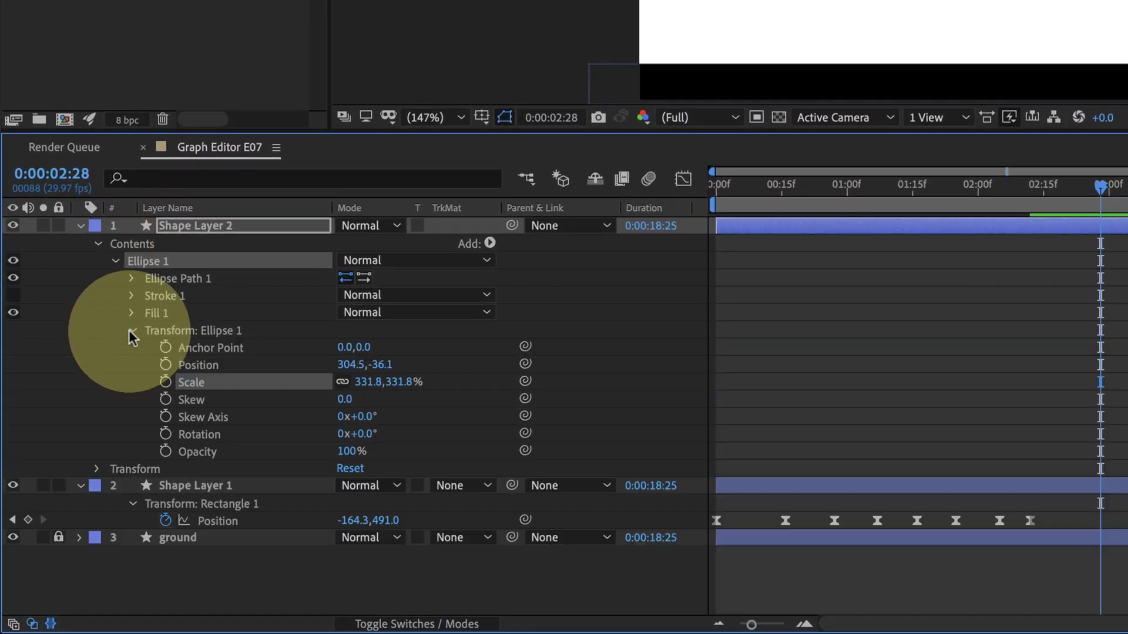
- Animate the circle's Scale from 0% at 0:00:04:11 to 331.8% at about 0:00:05:10 and preview the growth
{"action": "left_click", "coordinate": [166, 383]}
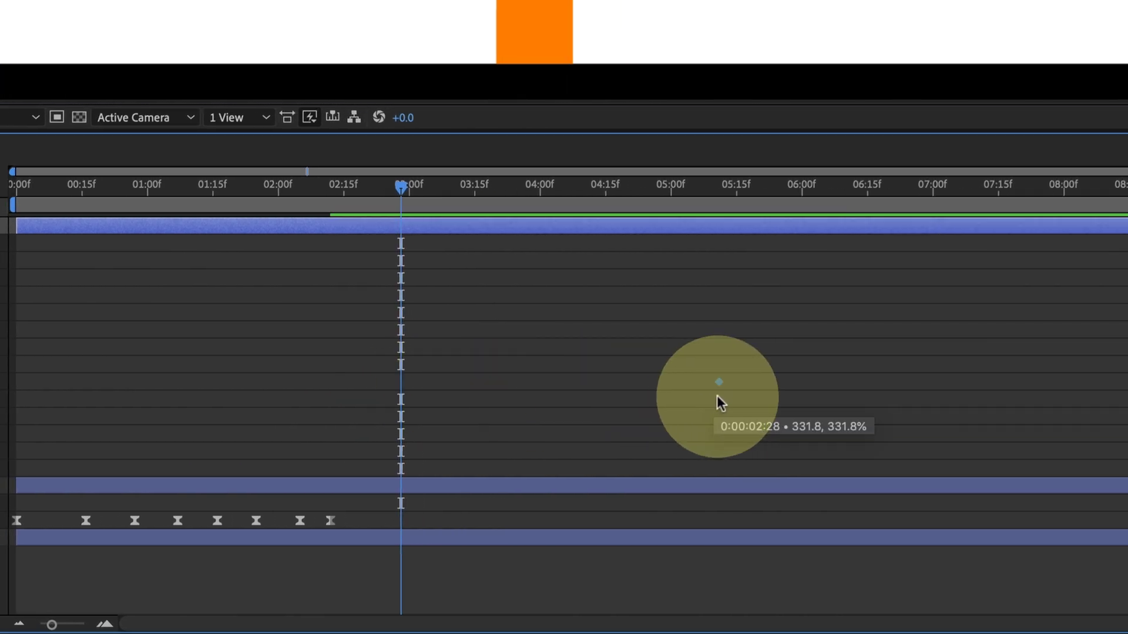
{"action": "left_click", "coordinate": [367, 382]}
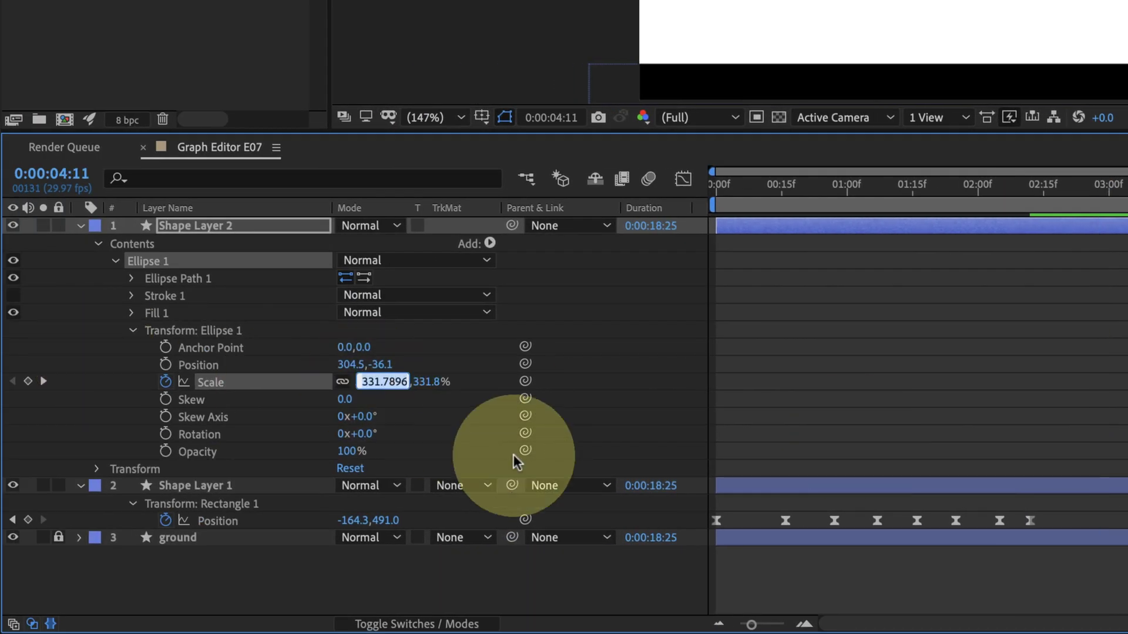
{"action": "type", "text": "0"}
{"action": "key", "text": "Return"}
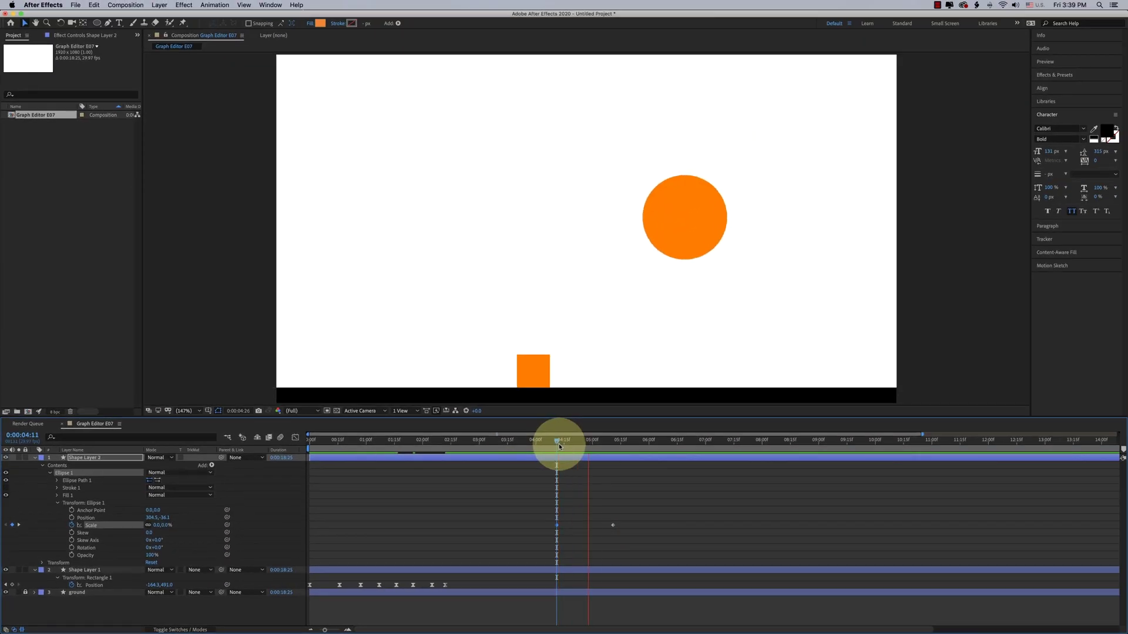
{"action": "left_click", "coordinate": [559, 446]}
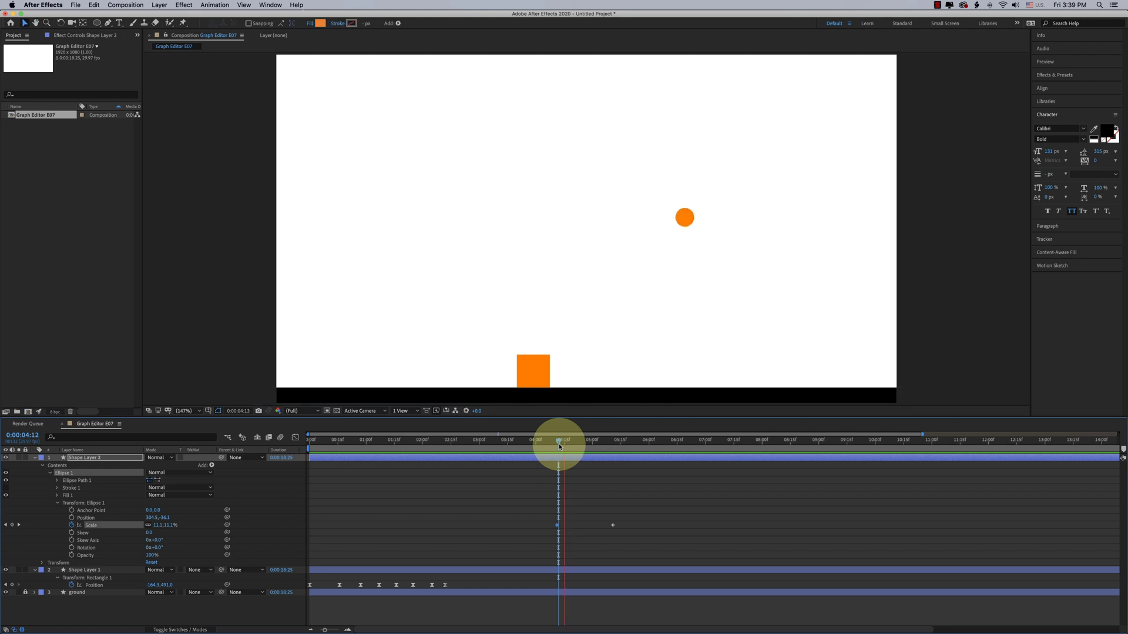
{"action": "key", "text": "space"}
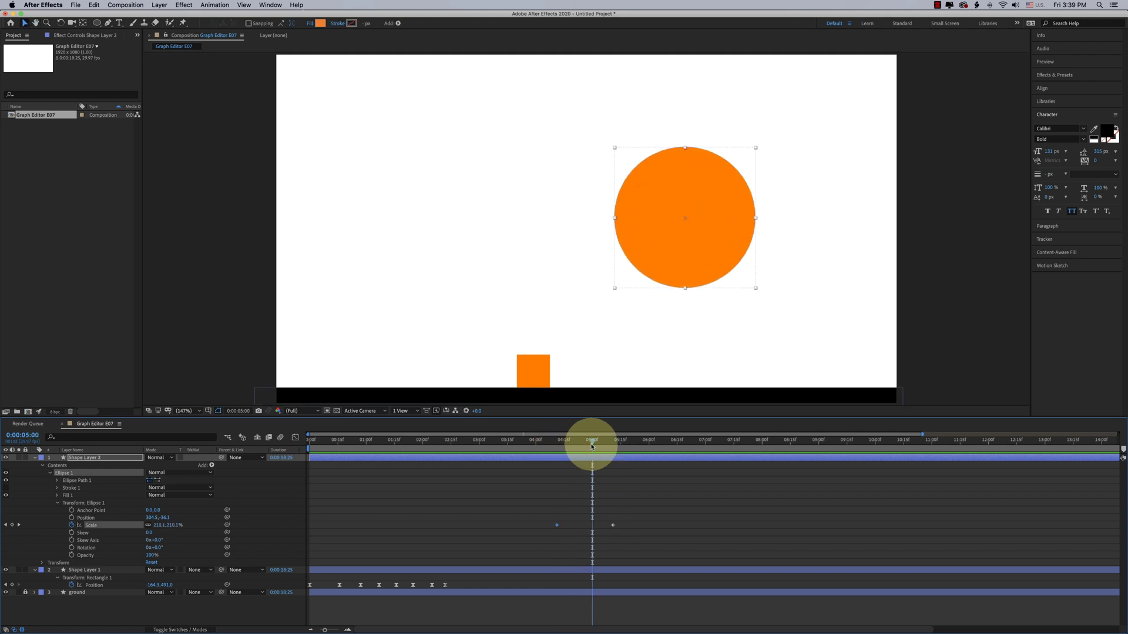
- Paste a copy of the circle's final Scale keyframe at 0:00:05:06 and raise its value to 341.8%
{"action": "left_click_drag", "start_coordinate": [592, 447], "coordinate": [603, 446]}
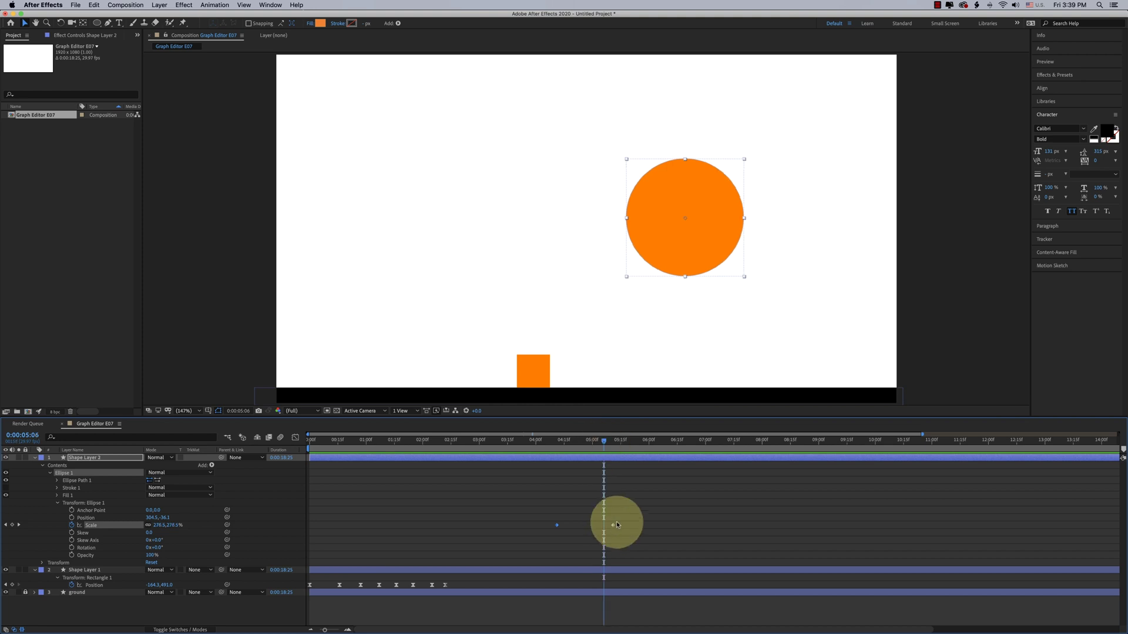
{"action": "left_click", "coordinate": [614, 526], "text": "super"}
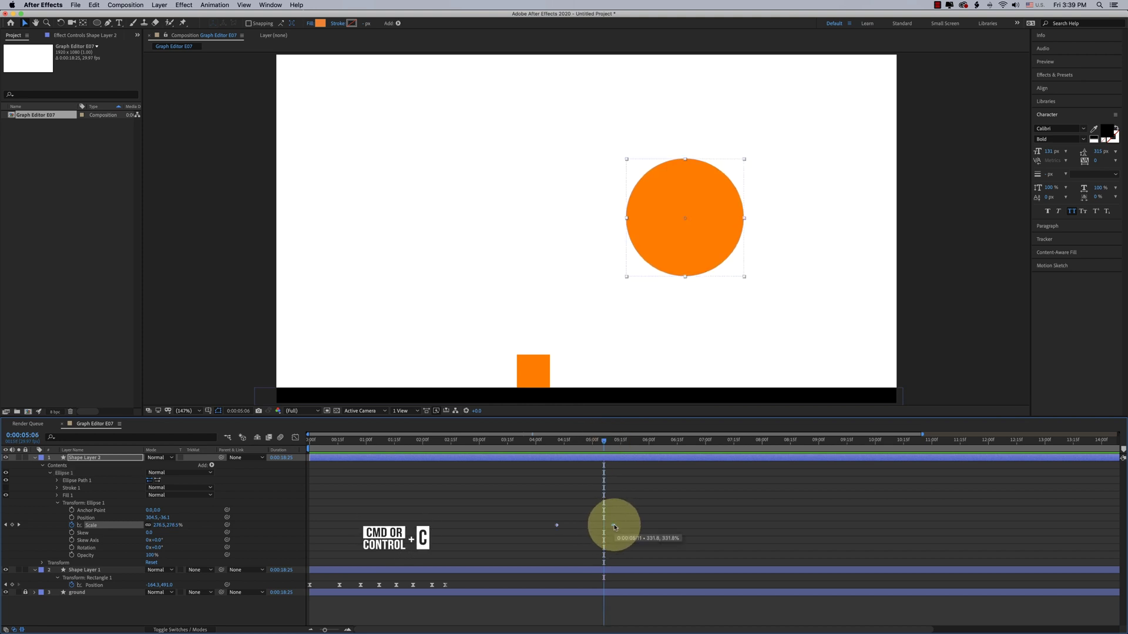
{"action": "key", "text": "super+v"}
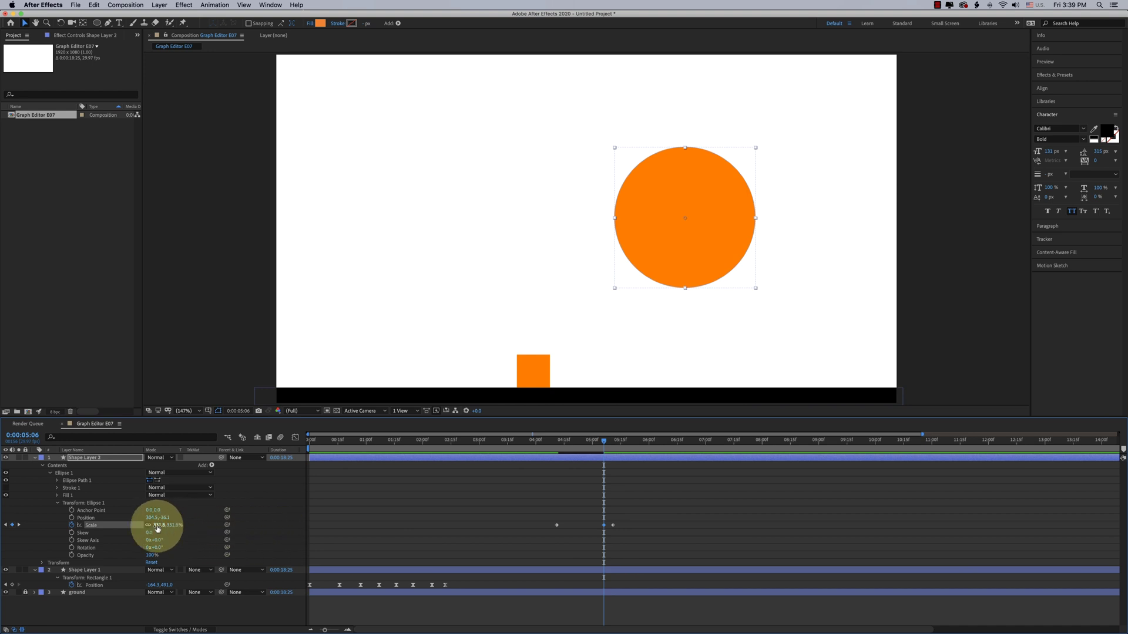
{"action": "left_click_drag", "start_coordinate": [156, 526], "coordinate": [159, 526]}
- Preview the circle's growth and overshoot, and increase the Scale at 0:00:05:06 to 348.8%
{"action": "left_click", "coordinate": [561, 445]}
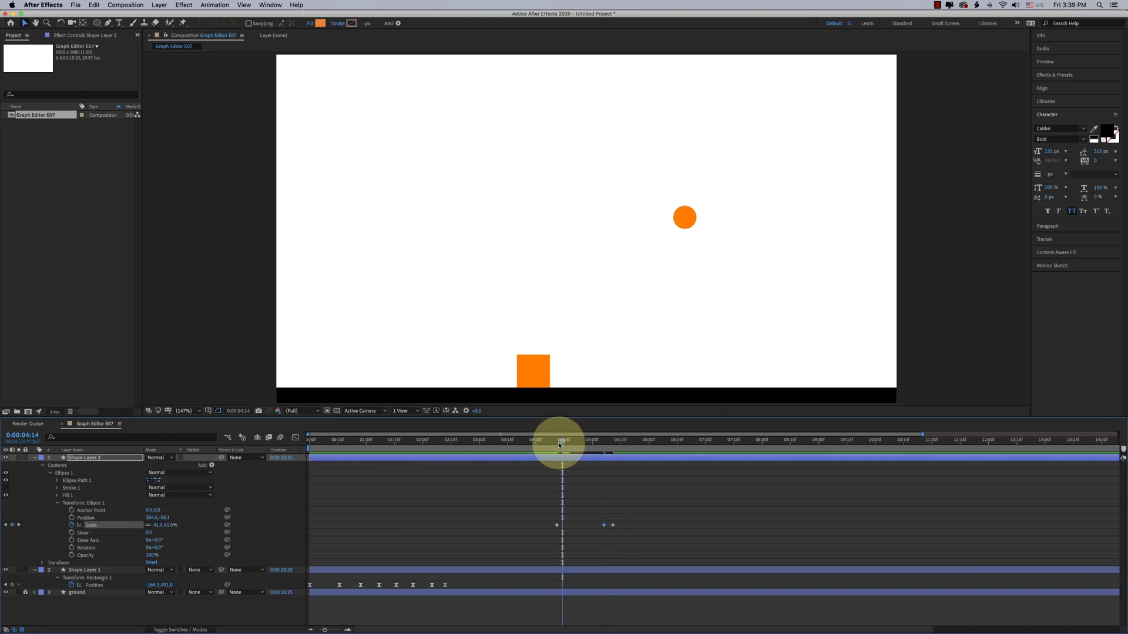
{"action": "left_click_drag", "start_coordinate": [560, 445], "coordinate": [606, 450]}
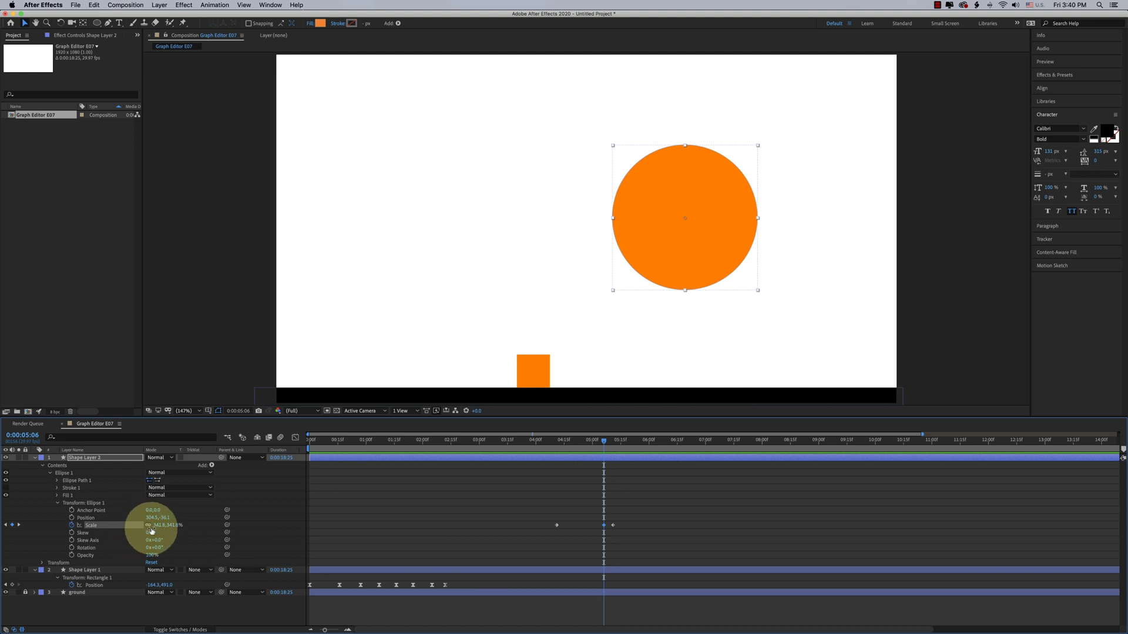
{"action": "left_click_drag", "start_coordinate": [157, 525], "coordinate": [159, 525]}
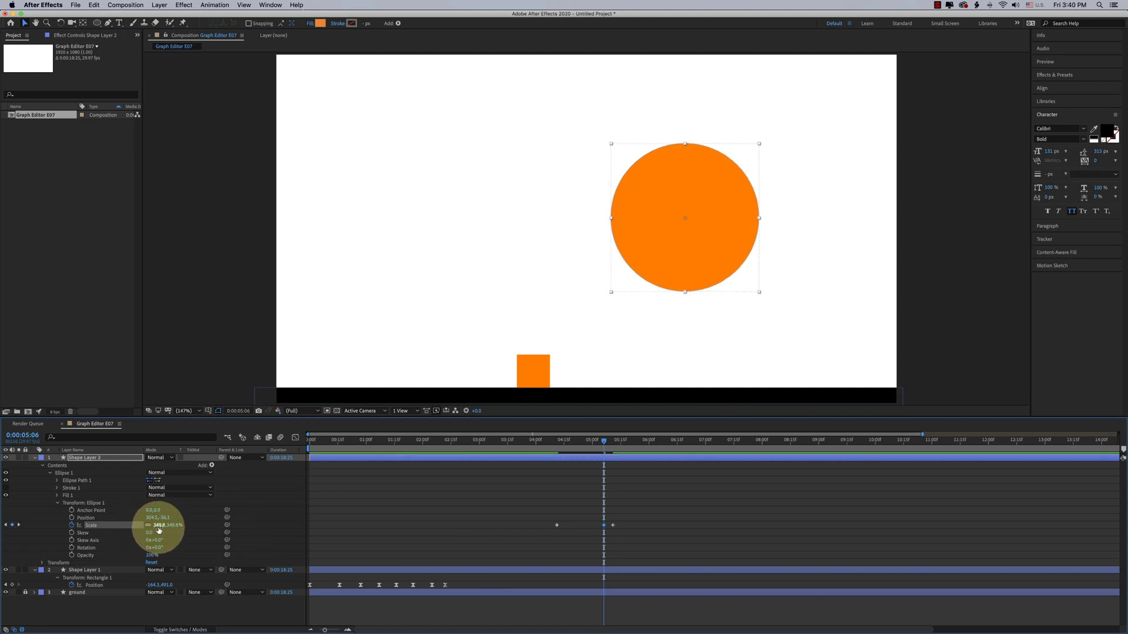
- Apply Easy Ease Out to the circle's first Scale keyframe and show the Scale curve enlarged in the Graph Editor
{"action": "right_click", "coordinate": [556, 527]}
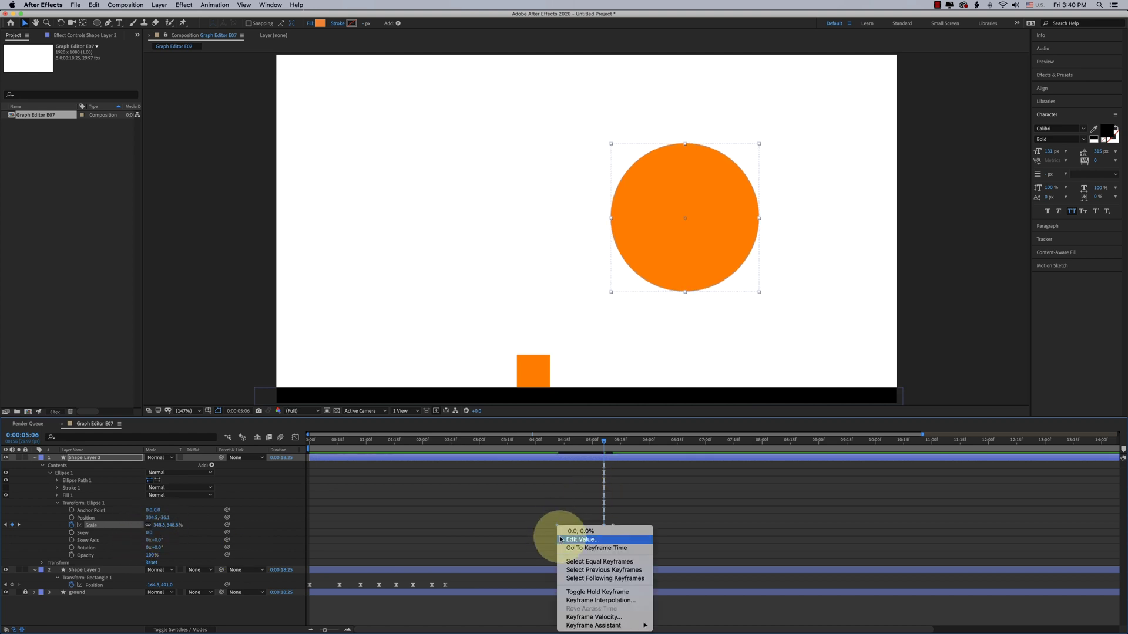
{"action": "mouse_move", "coordinate": [626, 625]}
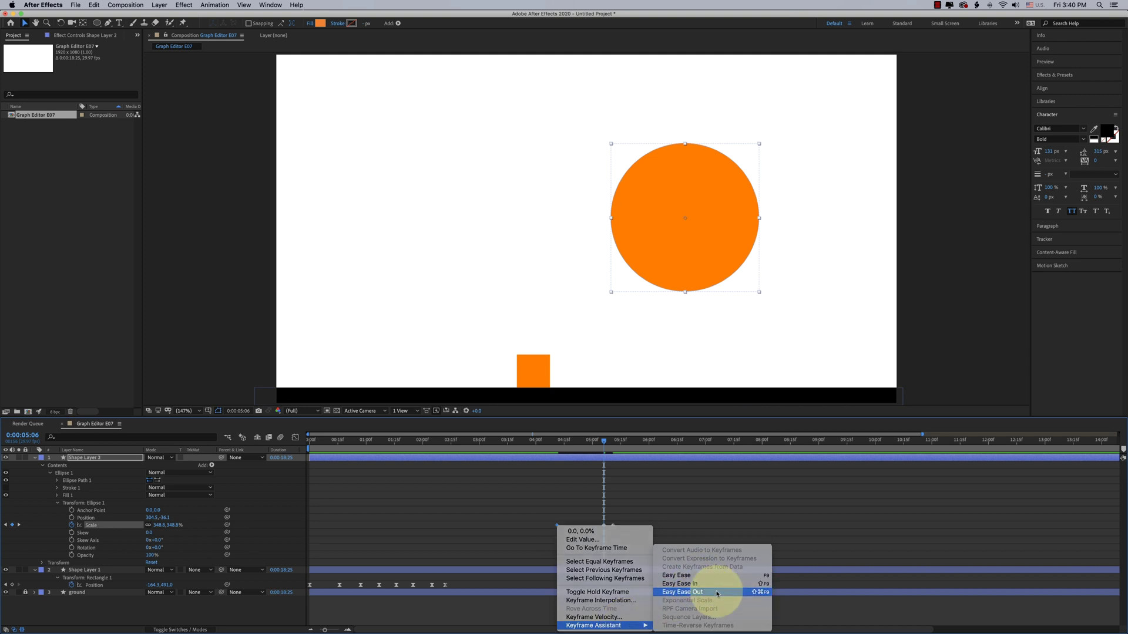
{"action": "left_click", "coordinate": [717, 593]}
{"action": "left_click", "coordinate": [295, 438]}
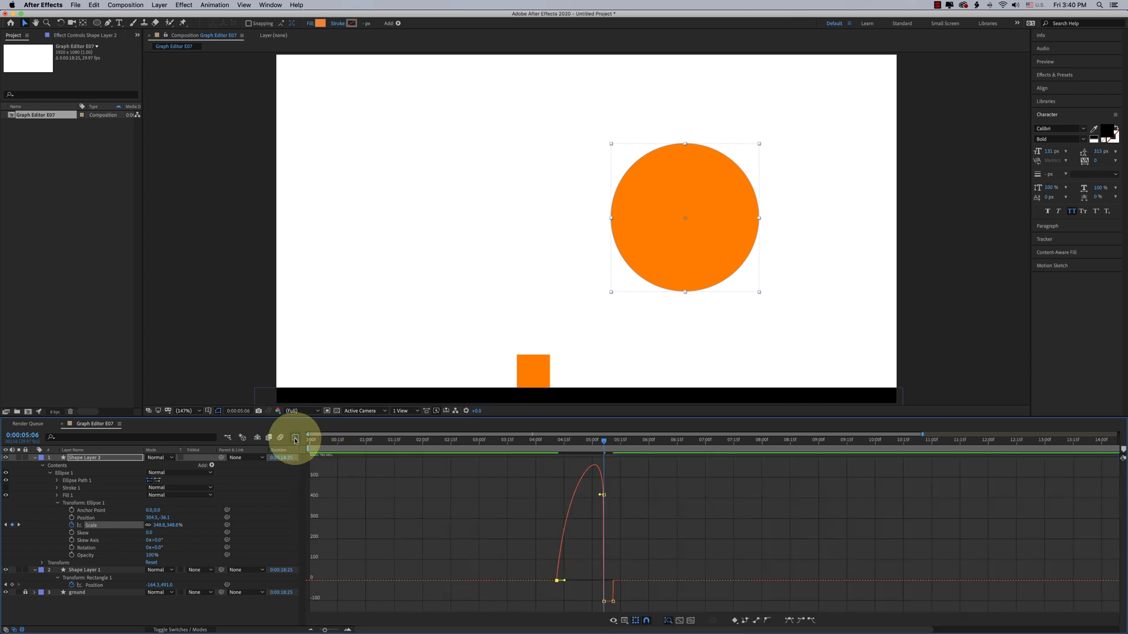
{"action": "key", "text": "equal"}
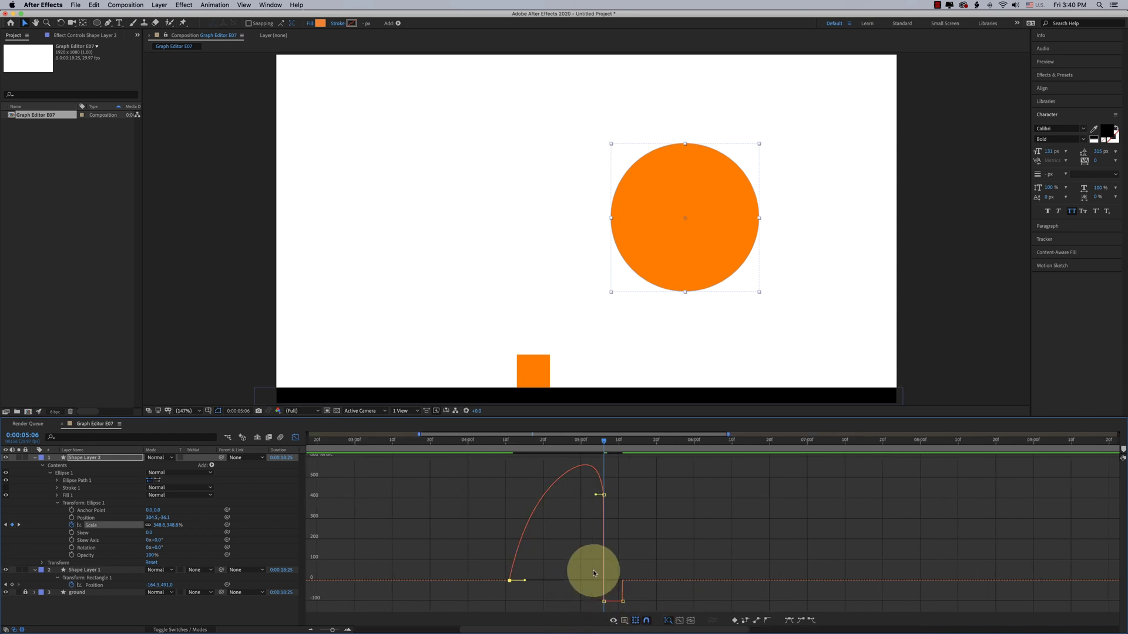
- Lengthen the outgoing handle of the first Scale keyframe on the speed graph for a slower start and preview the growth
{"action": "left_click_drag", "start_coordinate": [479, 561], "coordinate": [517, 589]}
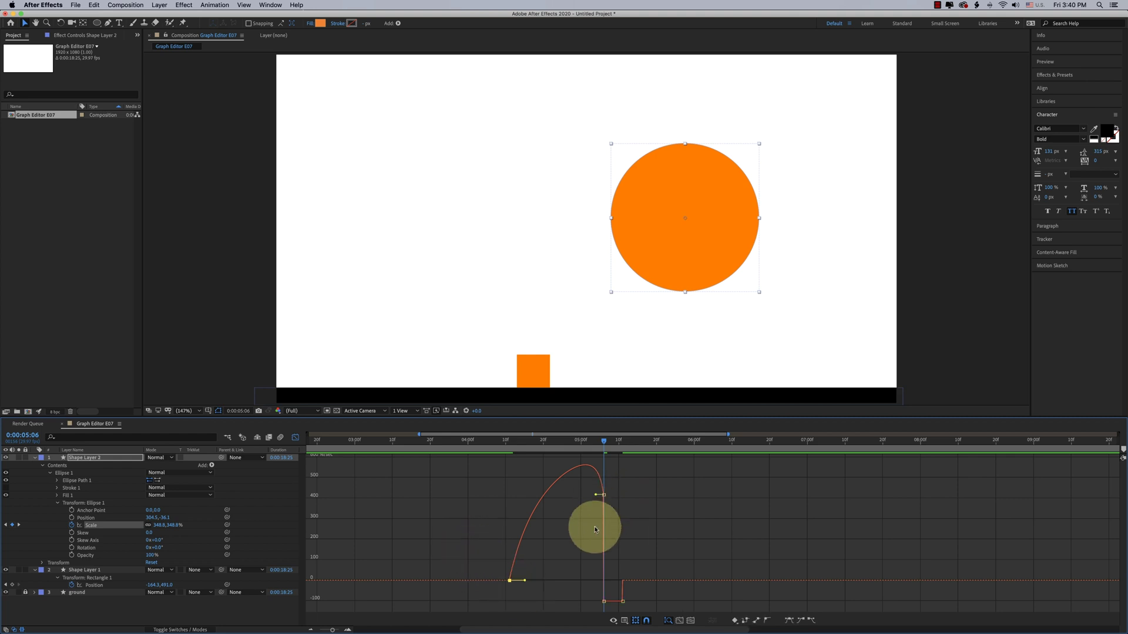
{"action": "mouse_move", "coordinate": [603, 549]}
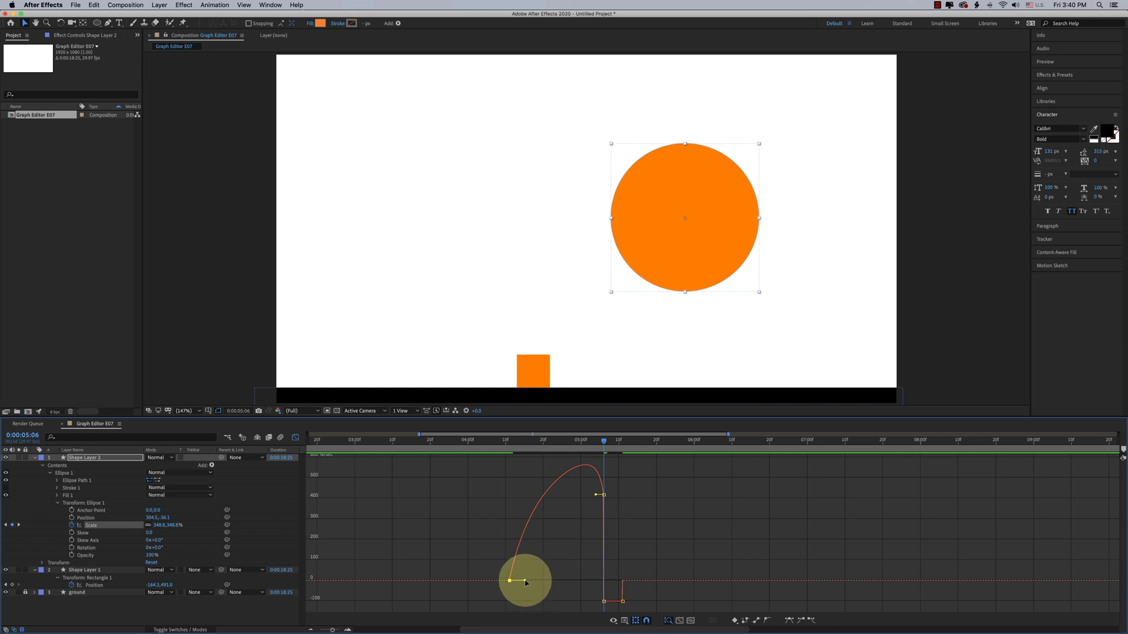
{"action": "left_click_drag", "start_coordinate": [526, 583], "coordinate": [535, 583]}
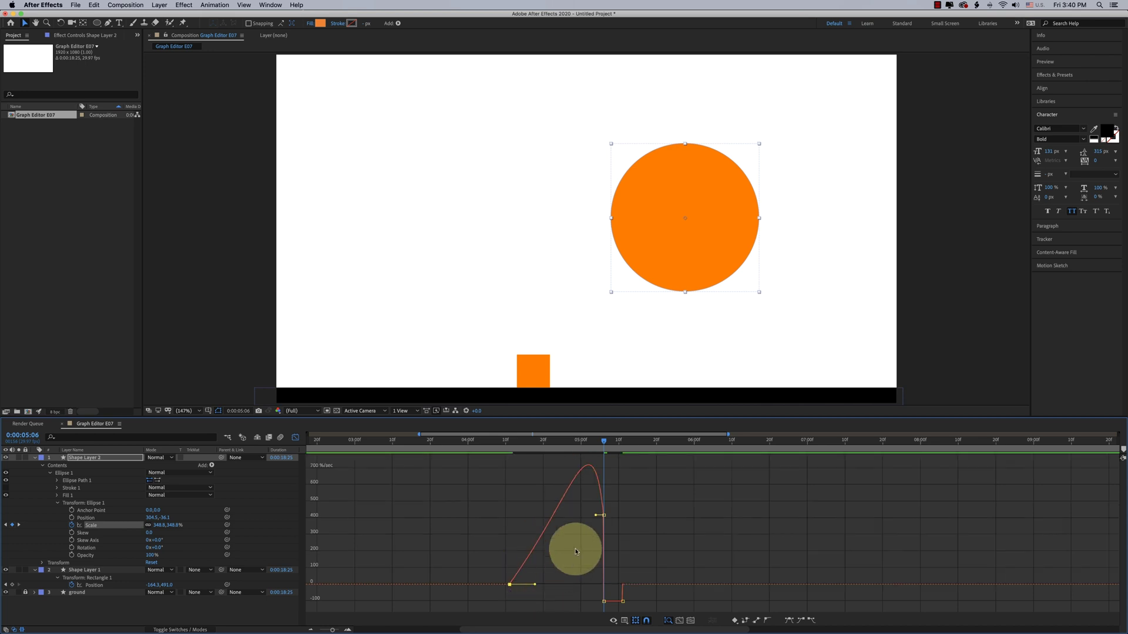
{"action": "left_click", "coordinate": [503, 444]}
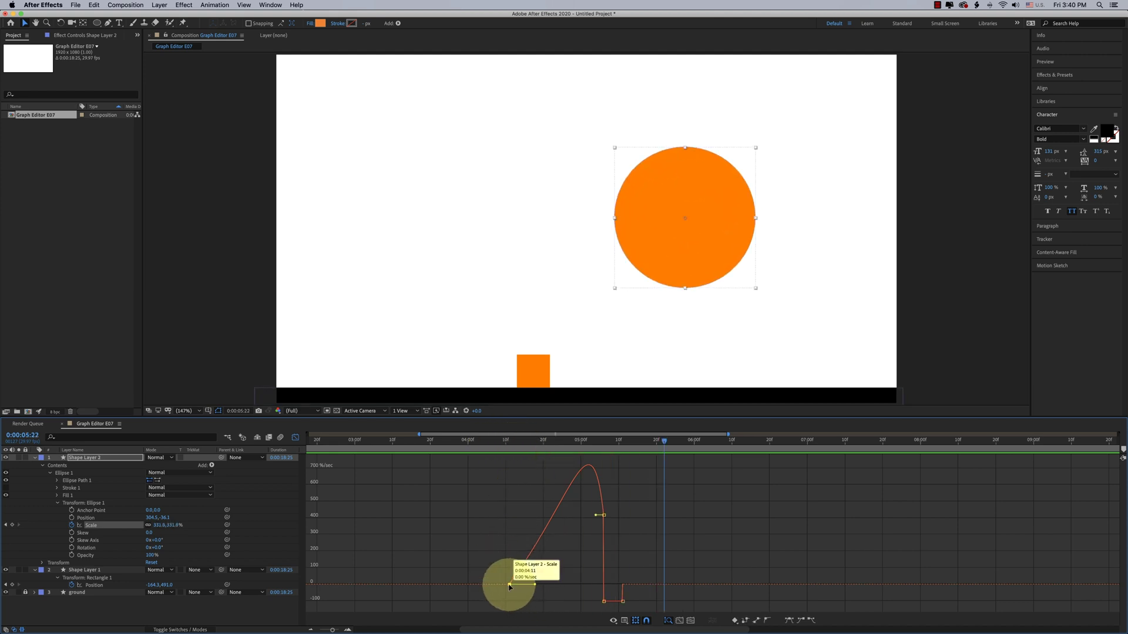
- Move the first Scale keyframe to 0:00:04:20 to shorten the growth and preview it from 0:00:04:19
{"action": "left_click_drag", "start_coordinate": [510, 586], "coordinate": [543, 589]}
{"action": "left_click", "coordinate": [537, 442]}
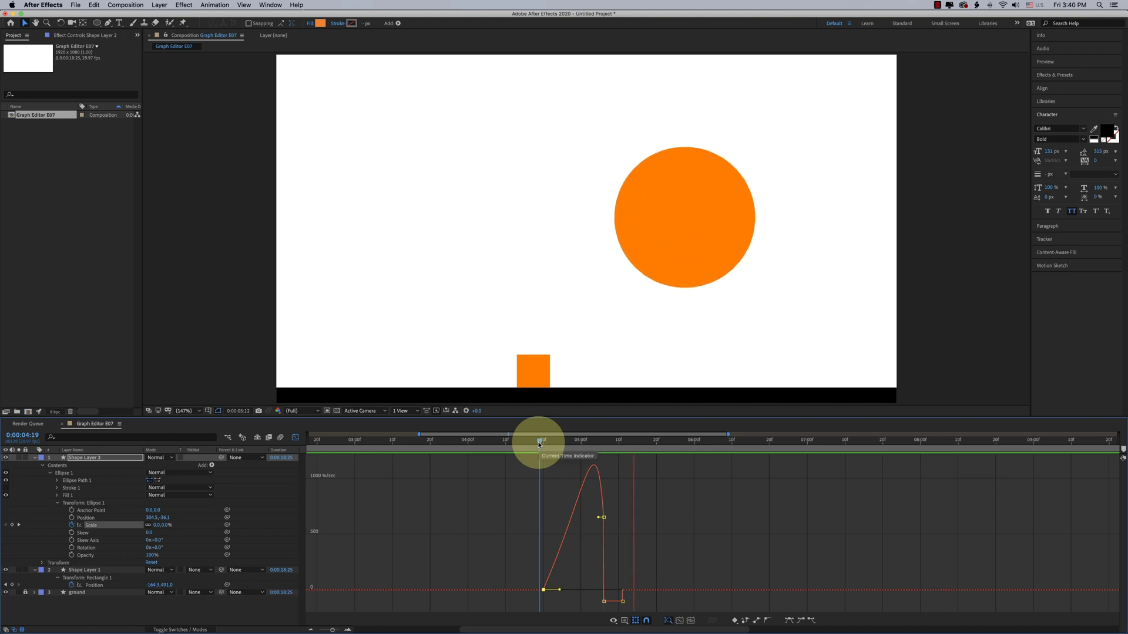
{"action": "key", "text": "space"}
{"action": "key", "text": "space"}
{"action": "key", "text": "space"}
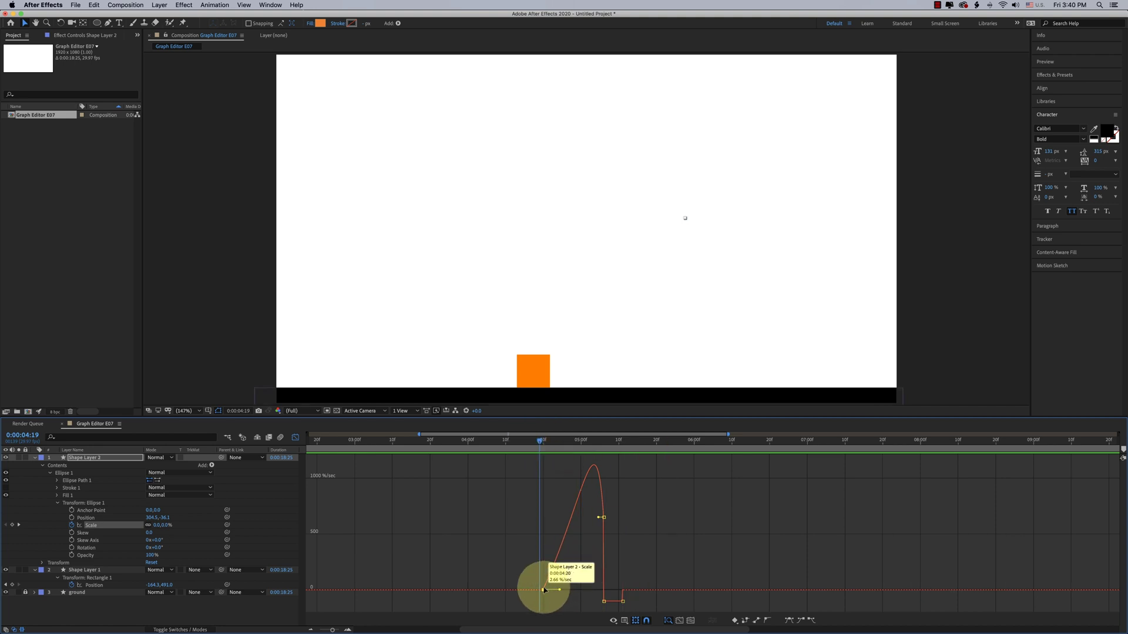